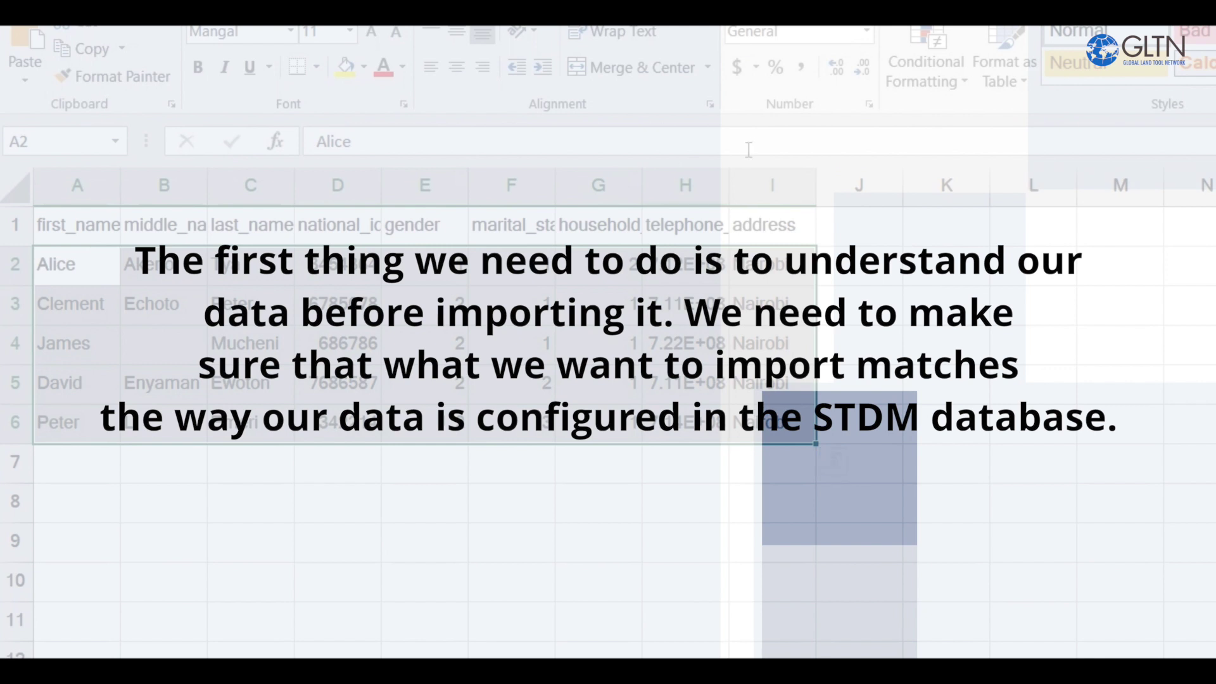
Fit the width of the telephone_number column to its contents.
double_click(728, 185)
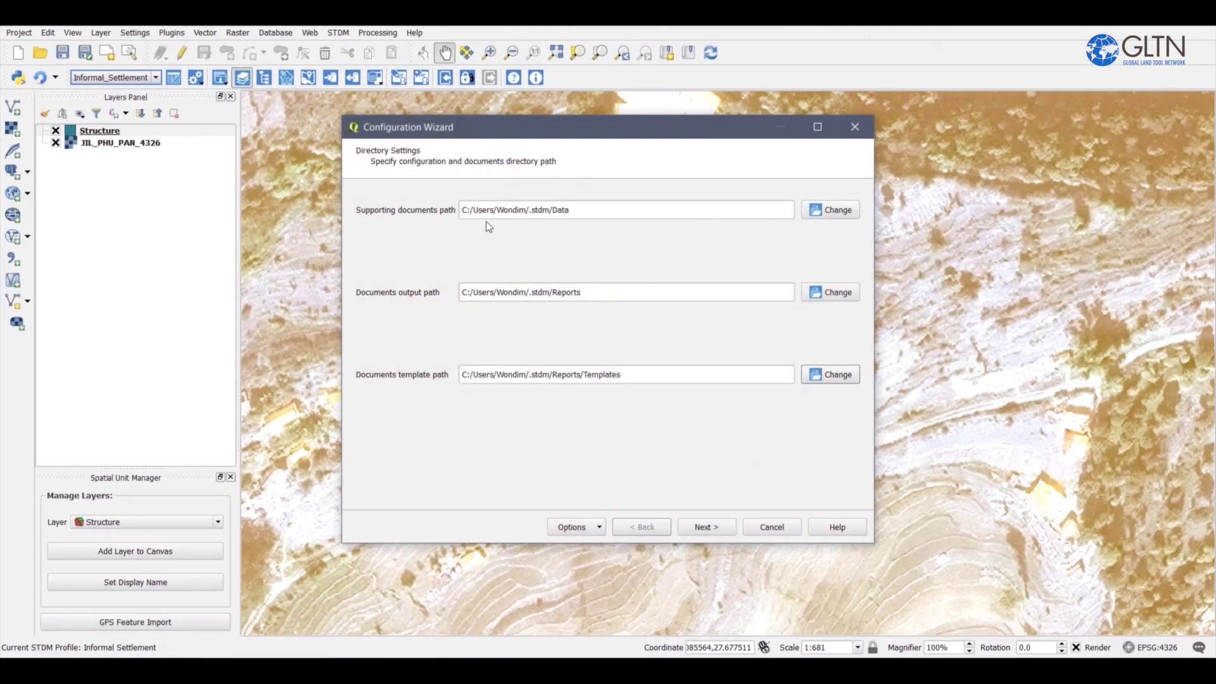
Advance the Configuration Wizard to entity customization and compare the Person entity's columns and data types with the spreadsheet's columns.
left_click(714, 526)
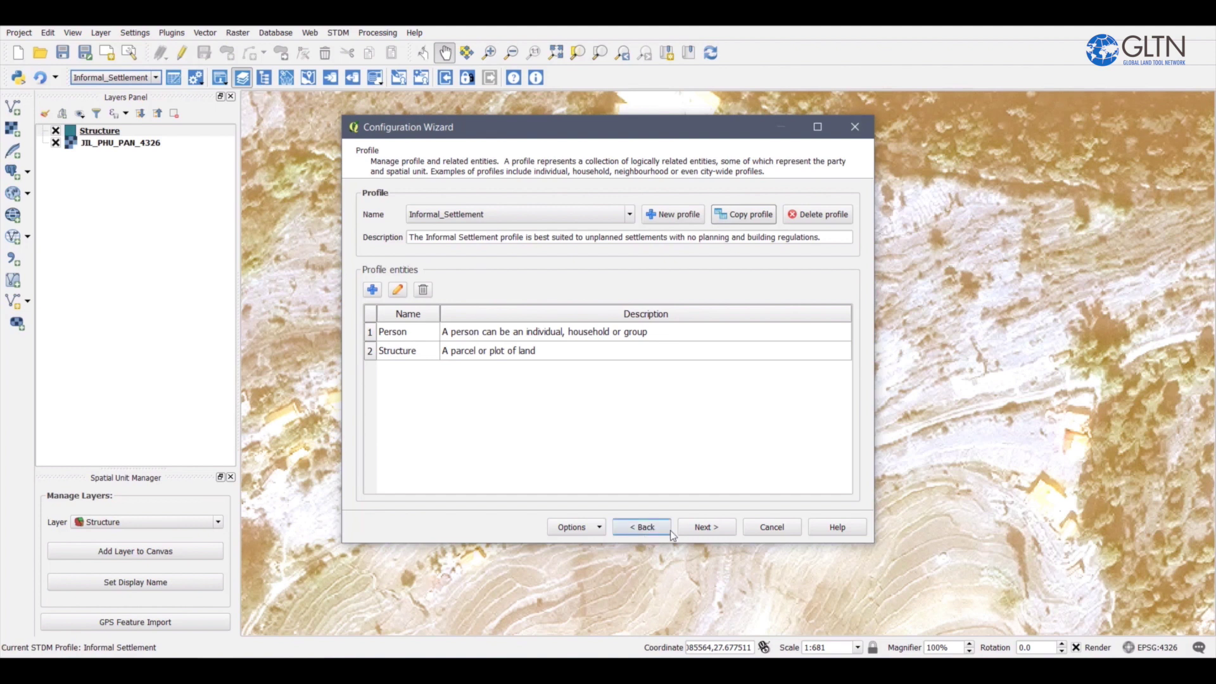
left_click(708, 534)
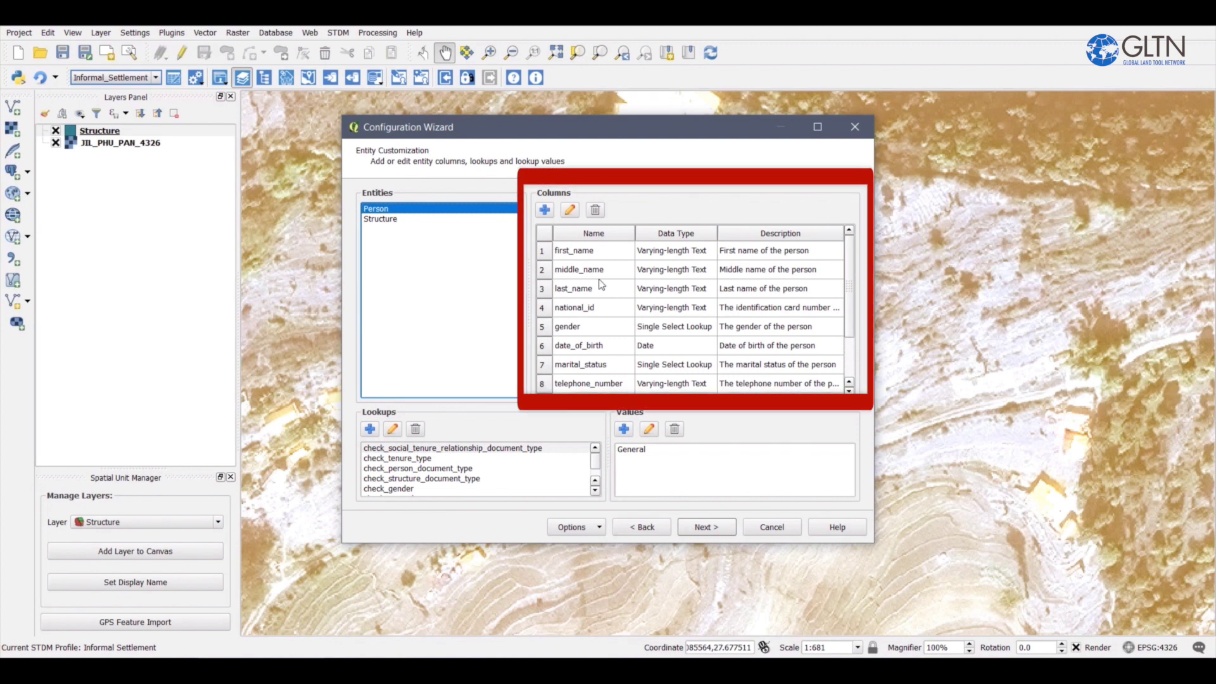
scroll(657, 280, "down", 1)
scroll(657, 281, "up", 1)
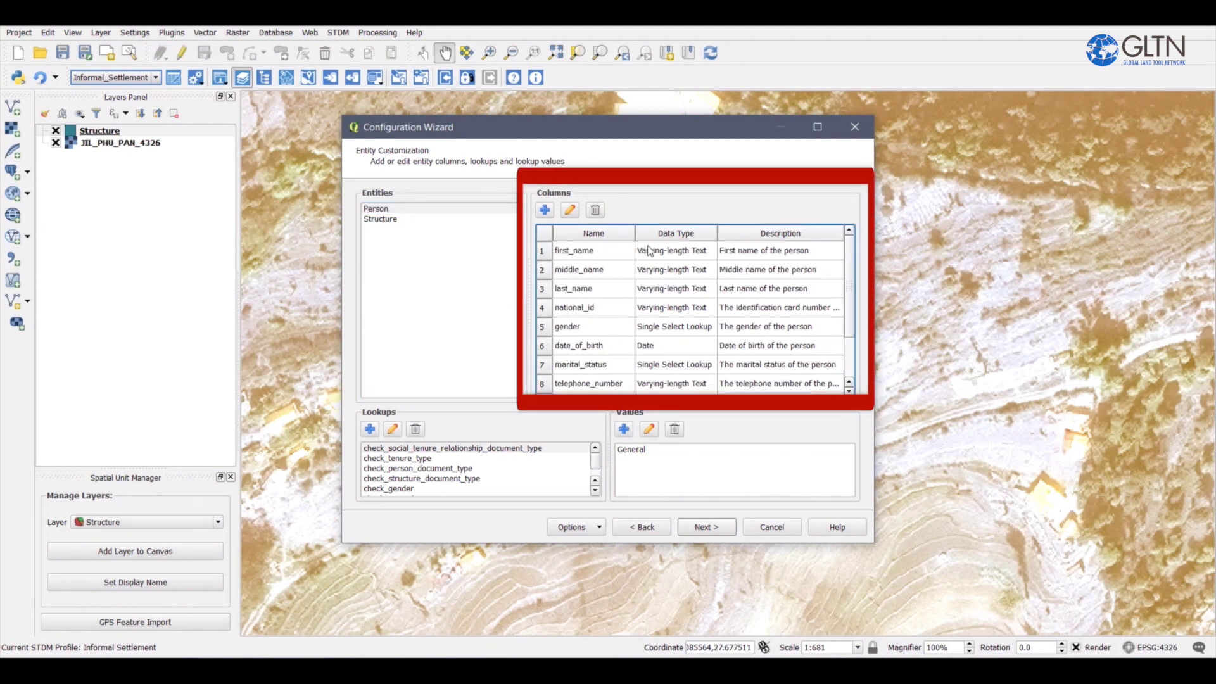
left_click(583, 255)
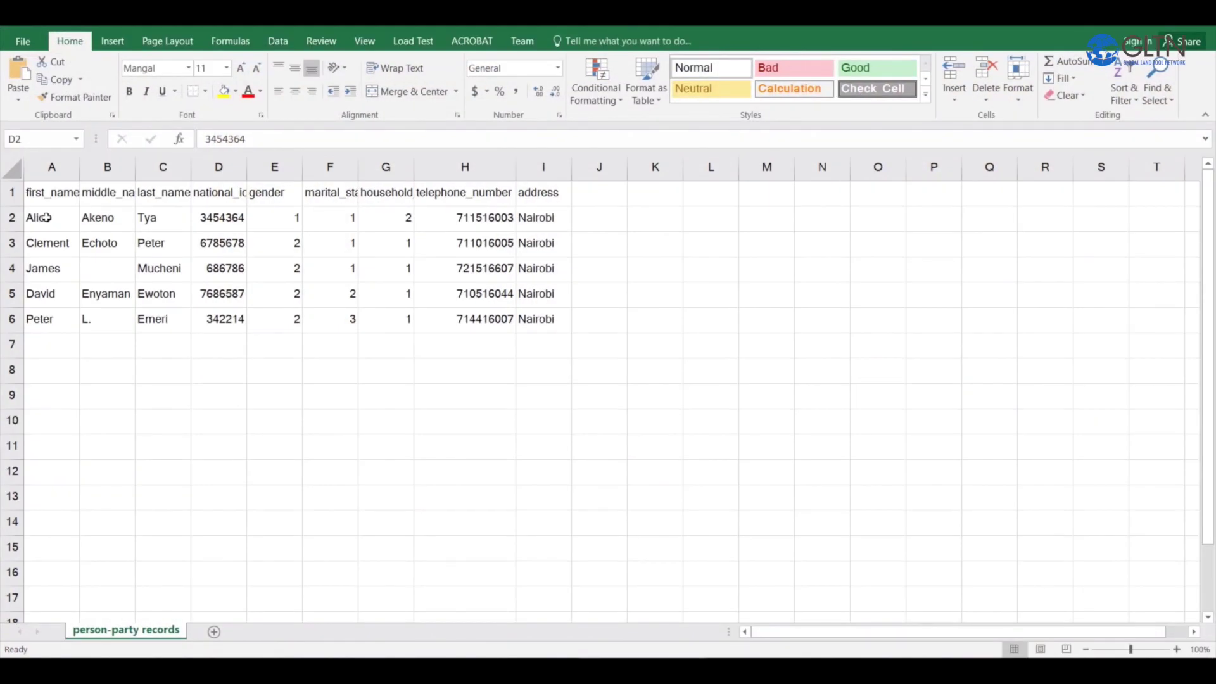
left_click(46, 217)
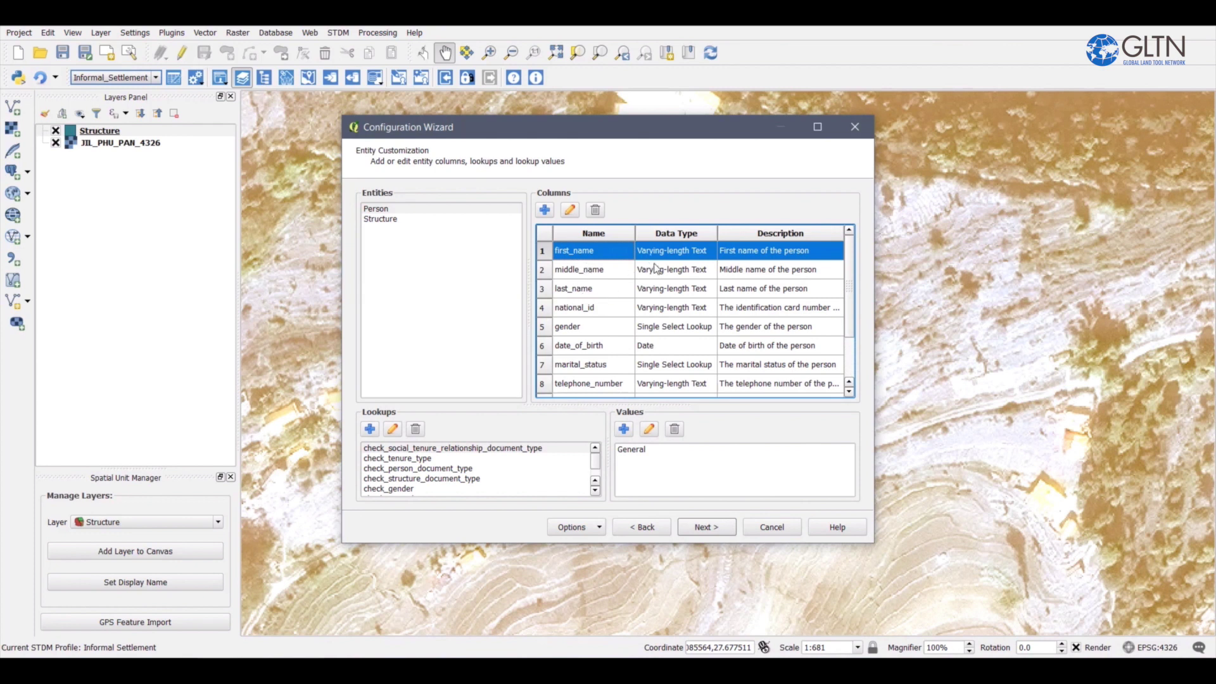
left_click(656, 310)
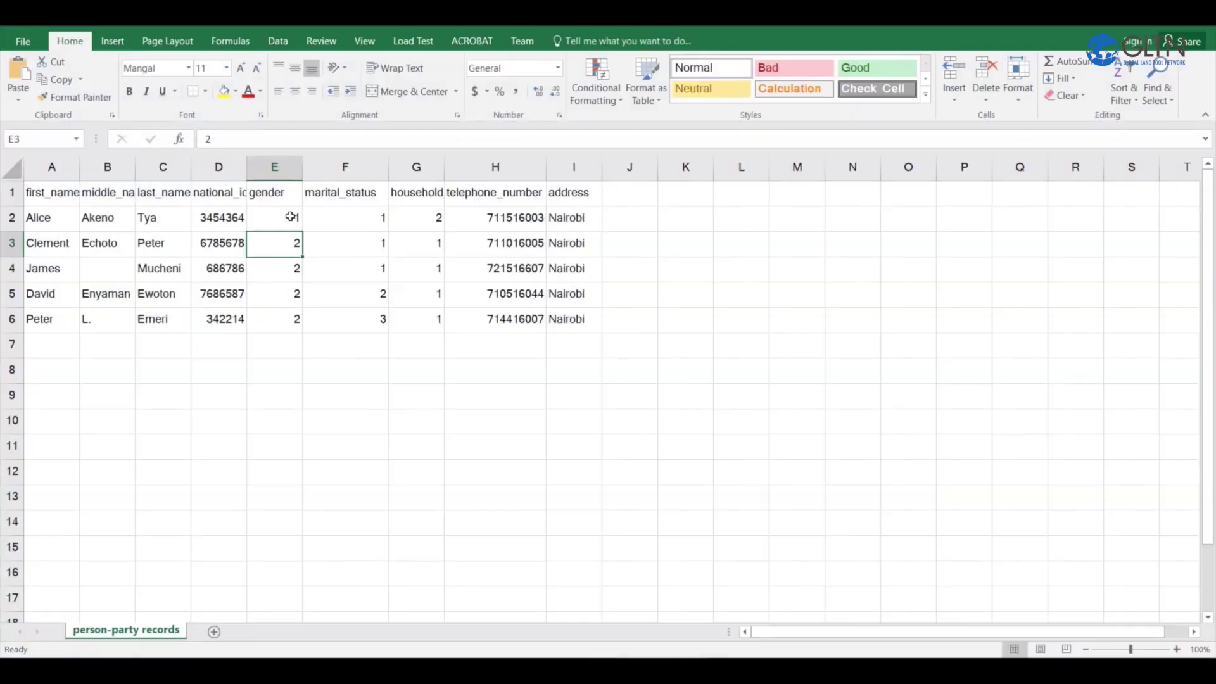
Examine the coded values in the gender, marital_status and household columns of the person-party records sheet.
left_click(281, 213)
left_click_drag(280, 213, 411, 320)
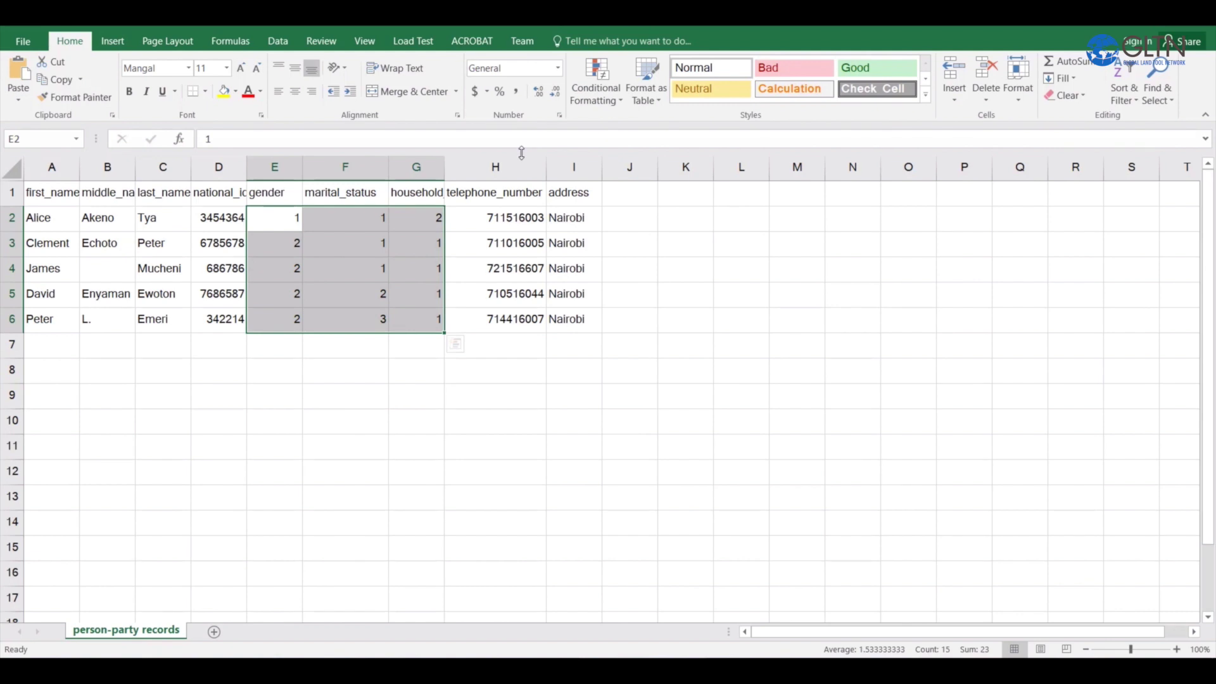
left_click(268, 193)
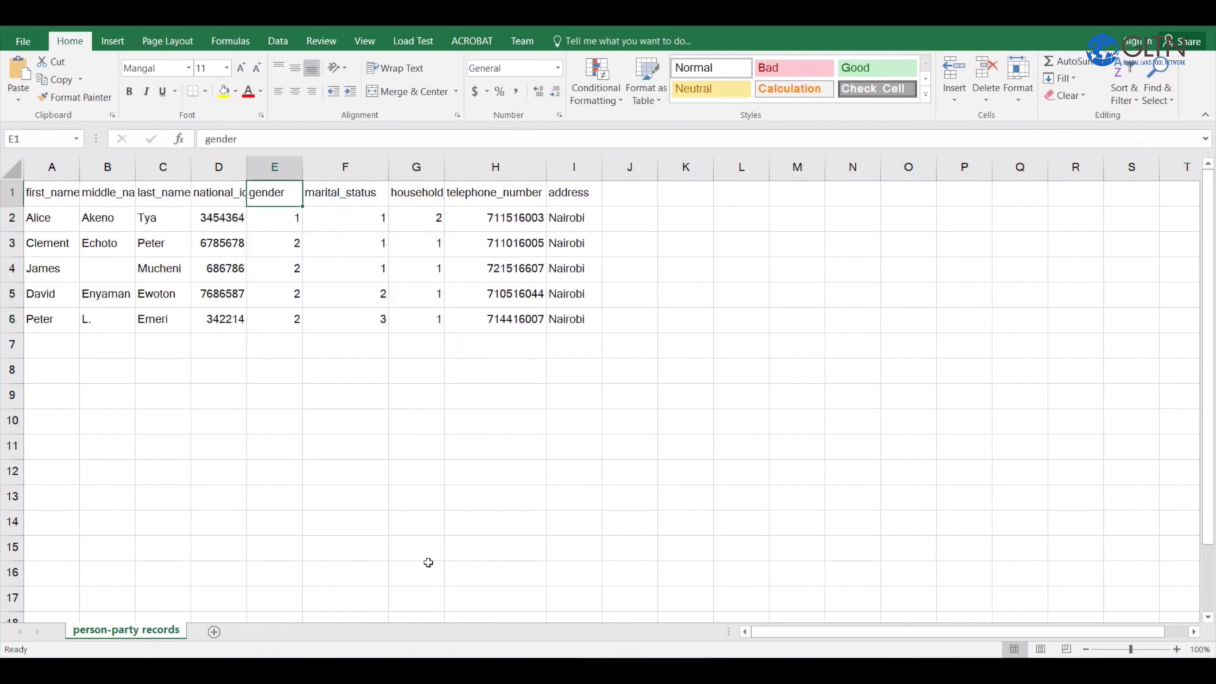
left_click(288, 220)
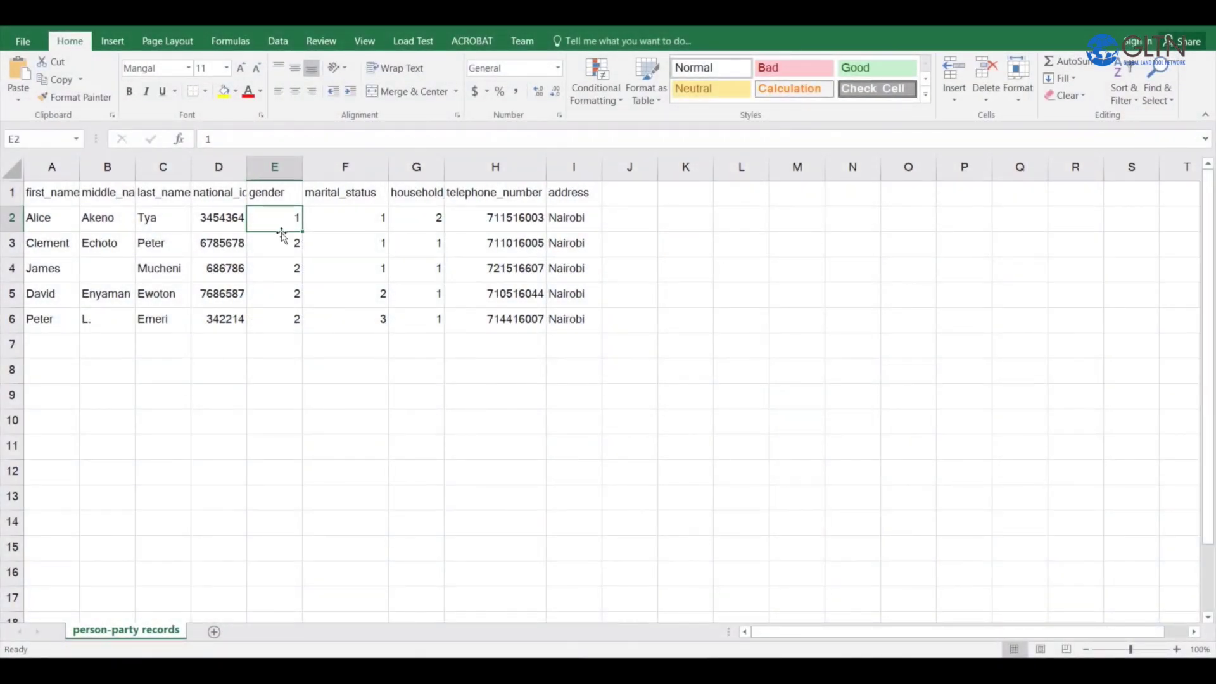
Switch to pgAdmin 4 to inspect the database.
key("super")
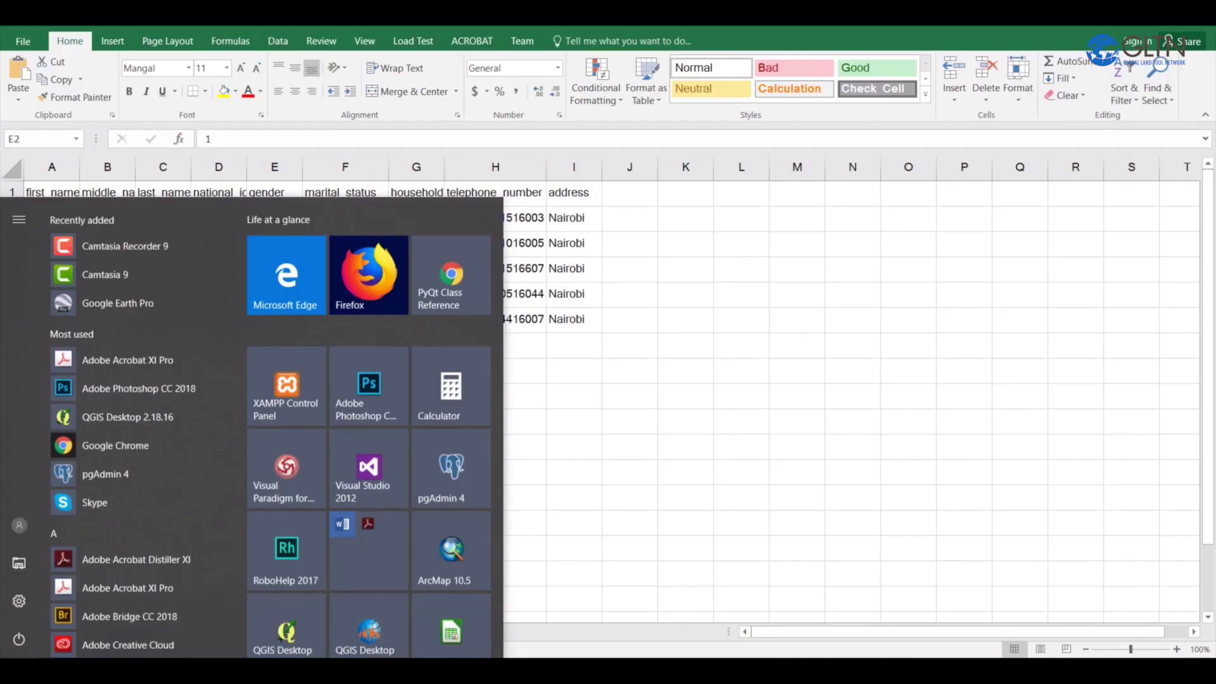
type("pga")
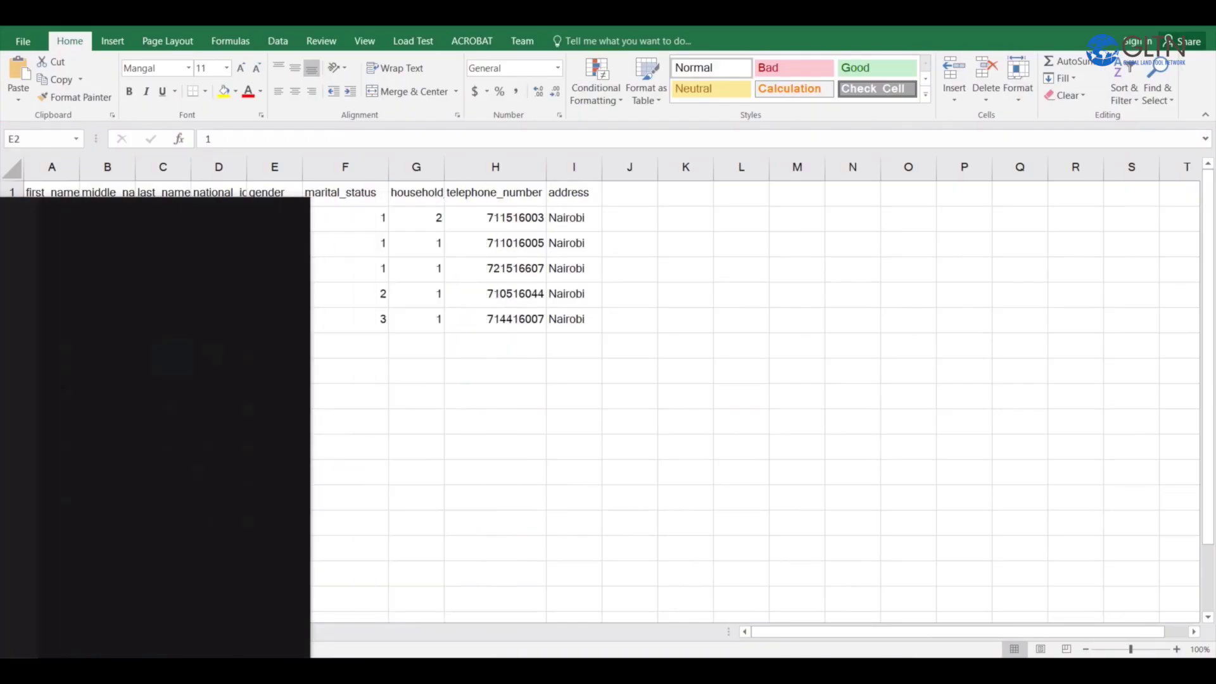
key("Return")
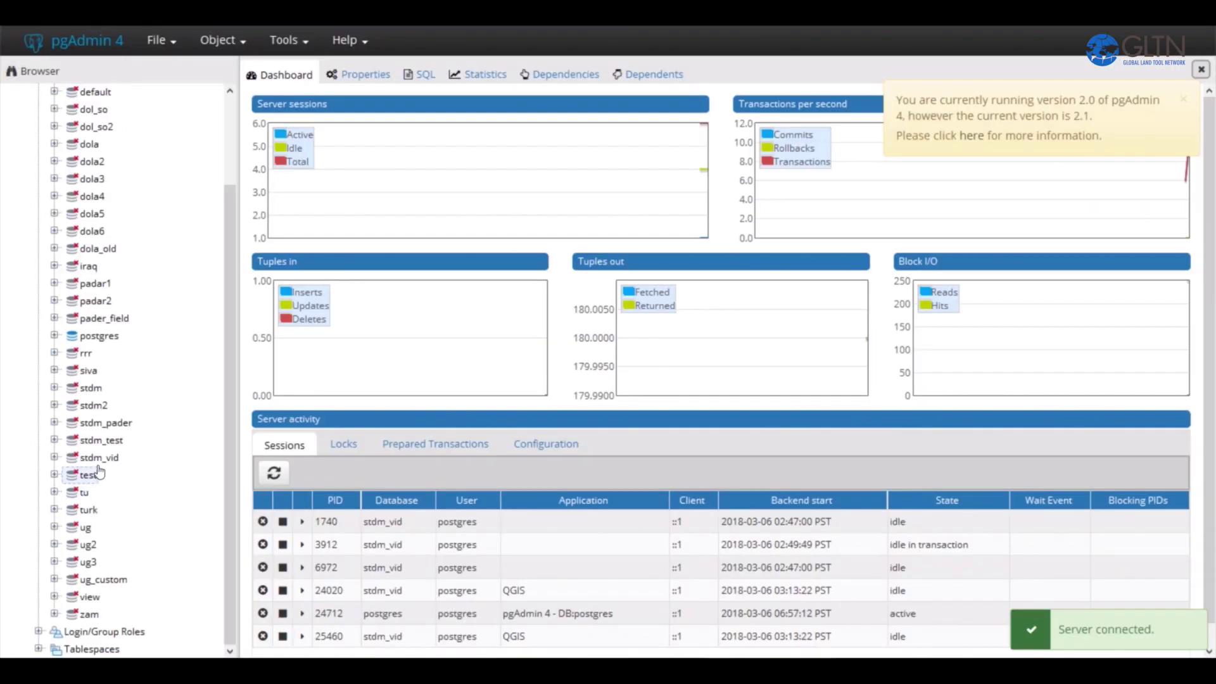
Connect to the stdm_vid database and expand its public schema down to the list of tables.
left_click(98, 459)
left_click(54, 458)
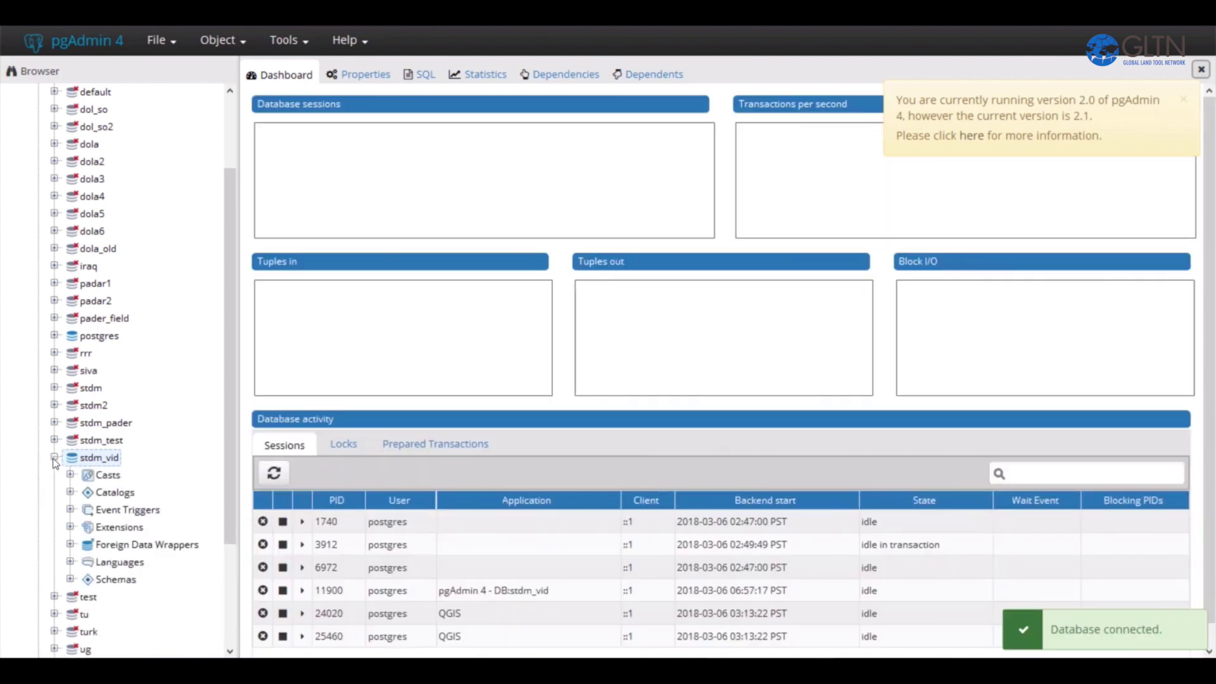
scroll(55, 463, "down", 2)
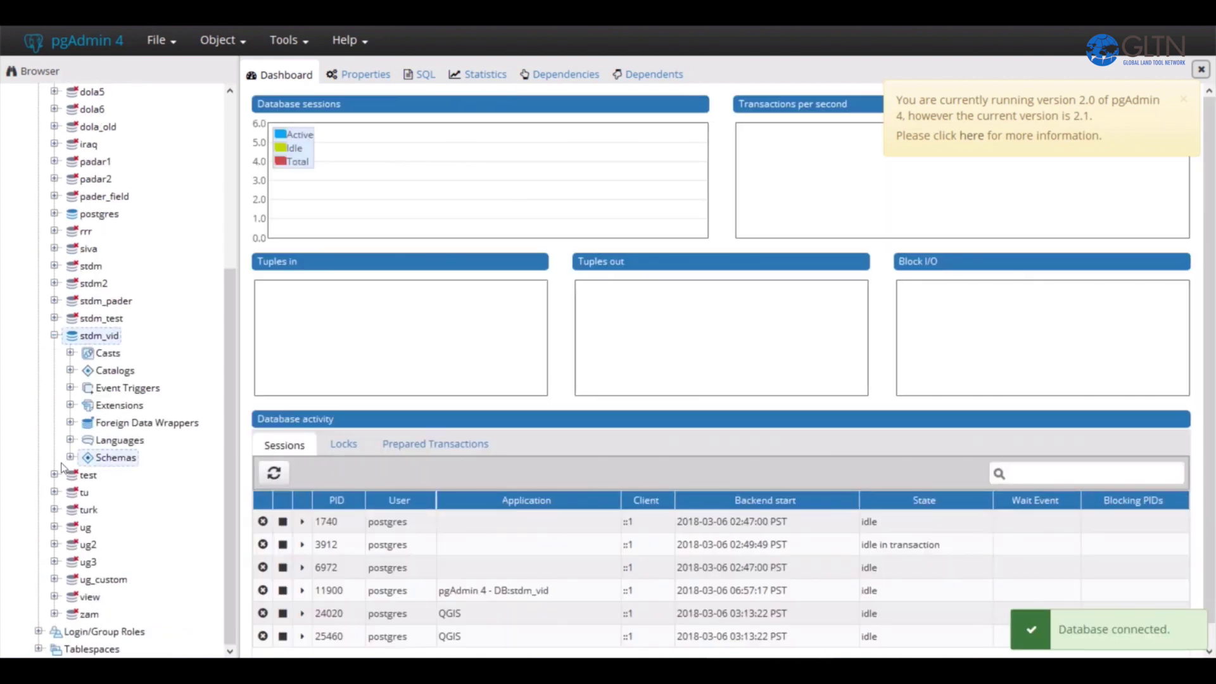
left_click(70, 457)
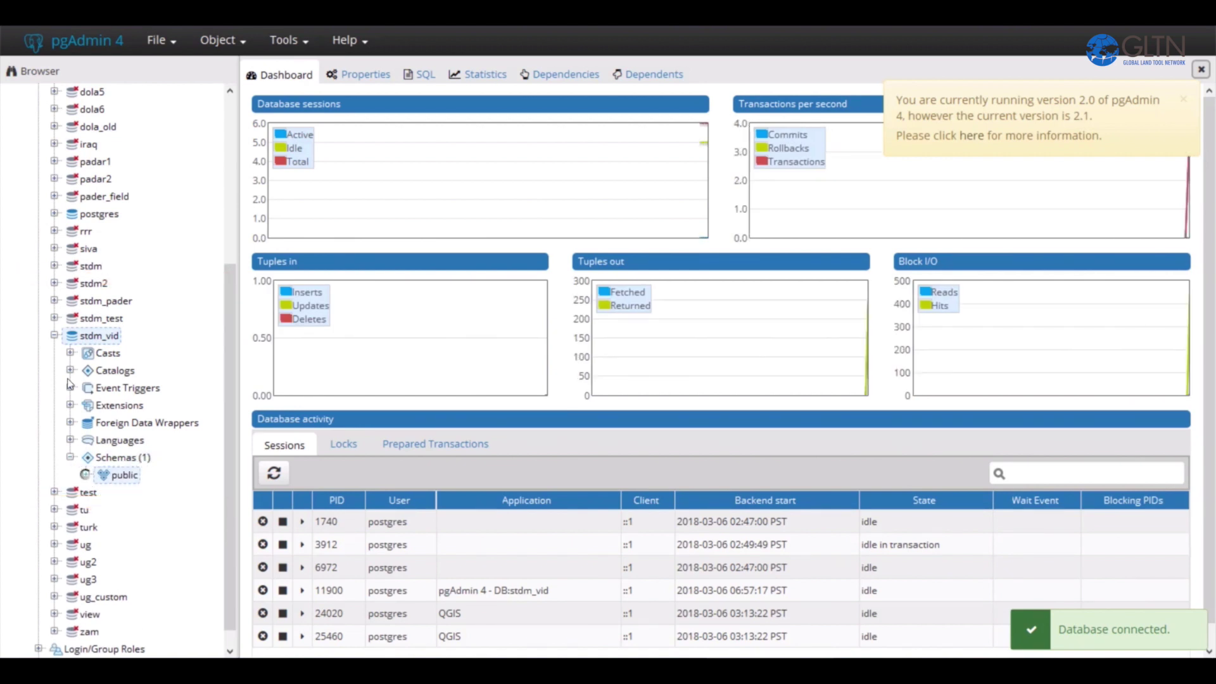
left_click(86, 474)
scroll(92, 488, "down", 2)
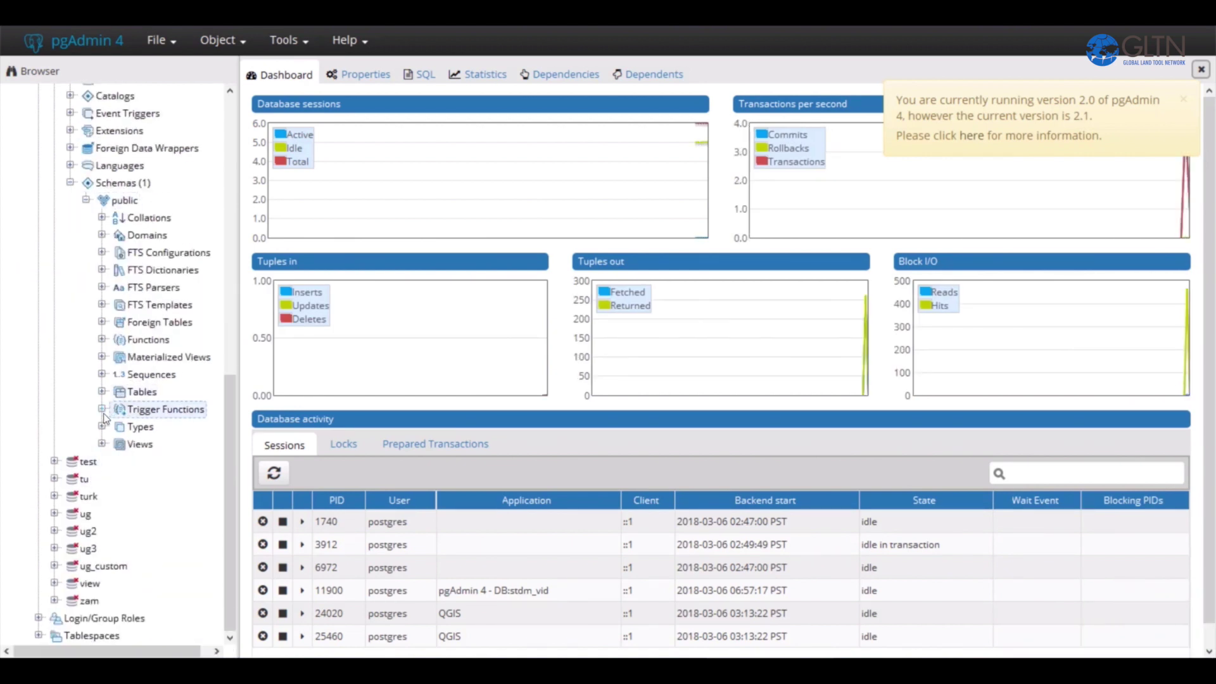
left_click(101, 392)
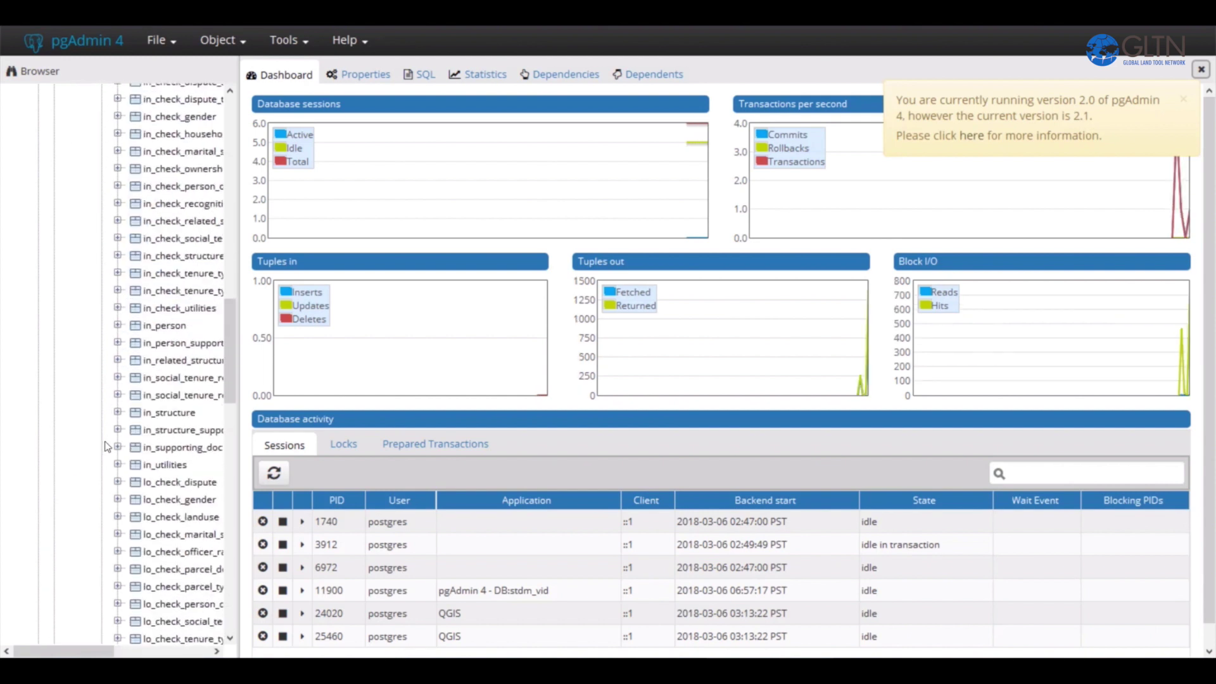
Display all rows of the in_person table and examine how its gender column stores values.
left_click_drag(320, 512, 356, 506)
scroll(158, 330, "up", 2)
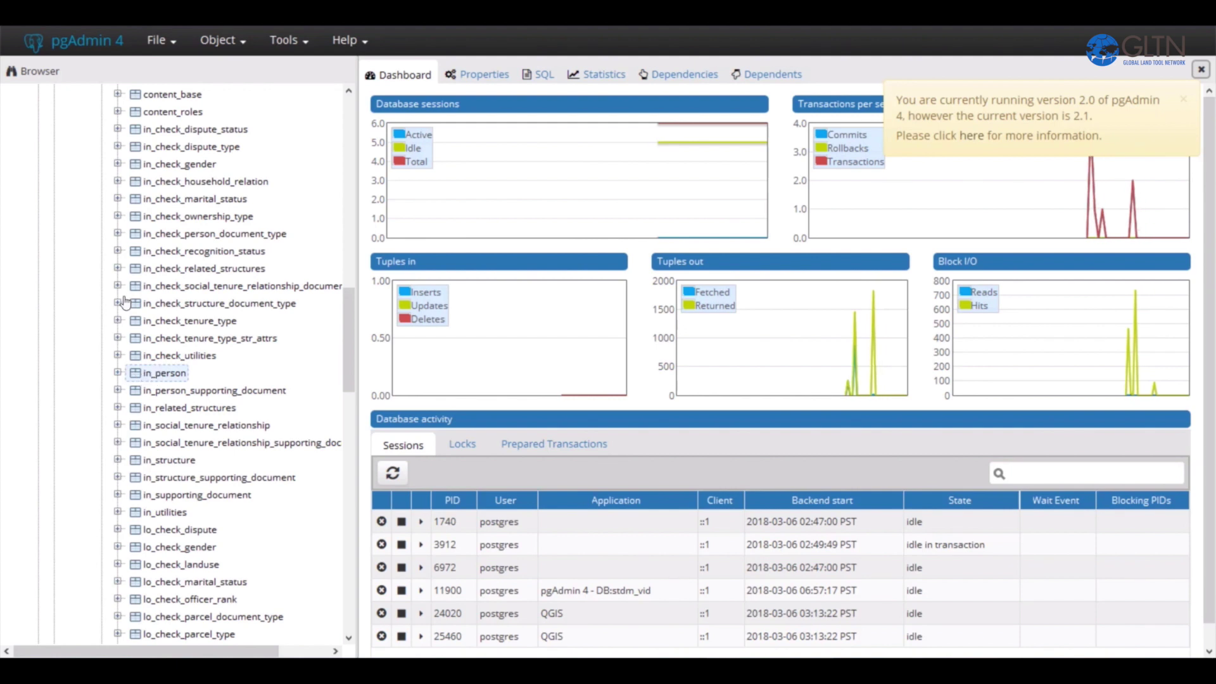
right_click(157, 375)
mouse_move(239, 588)
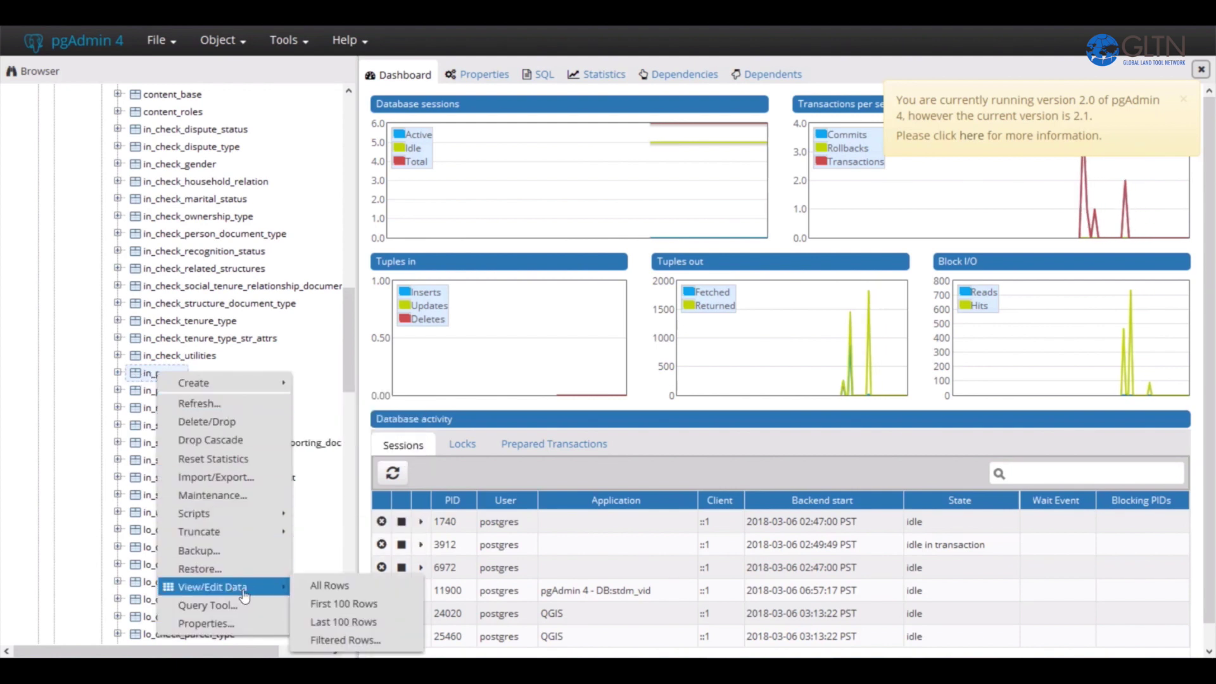
left_click(319, 585)
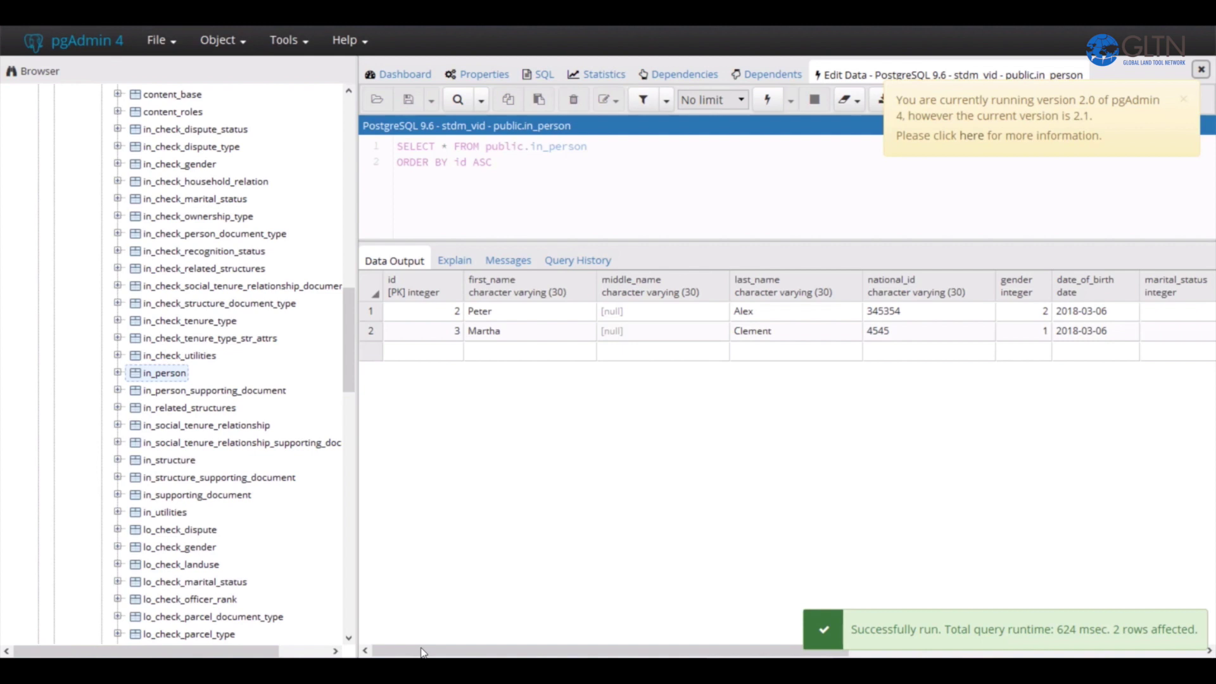
left_click_drag(422, 653, 596, 608)
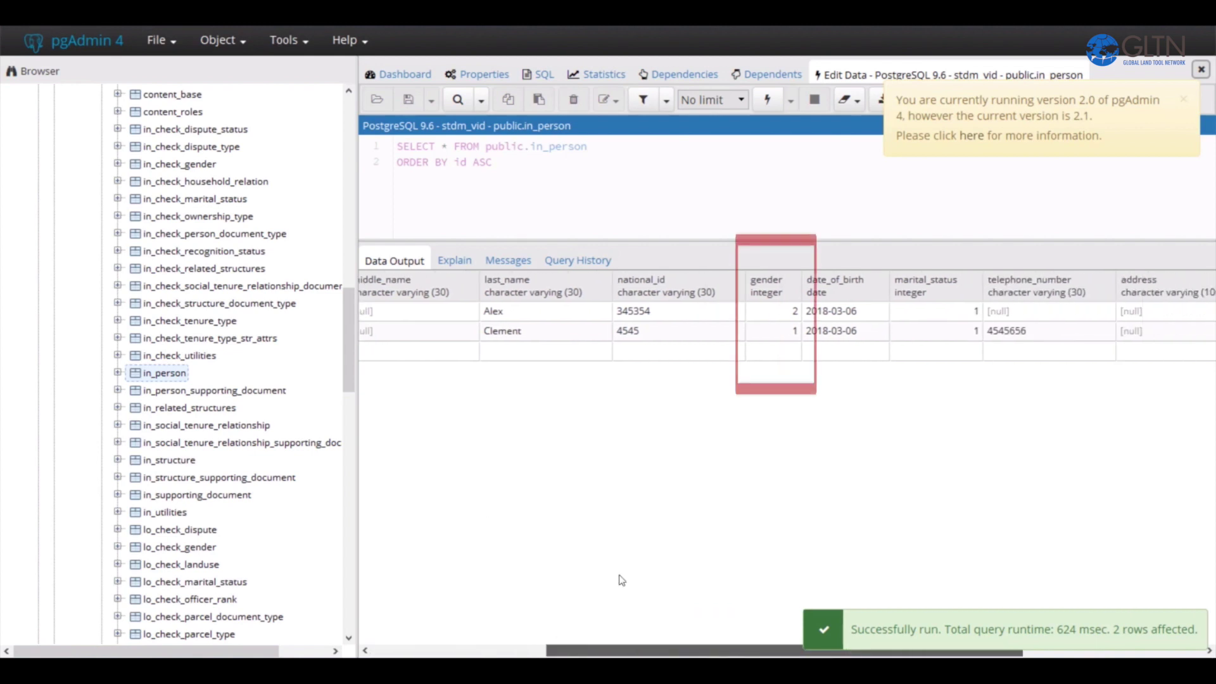
left_click(756, 279)
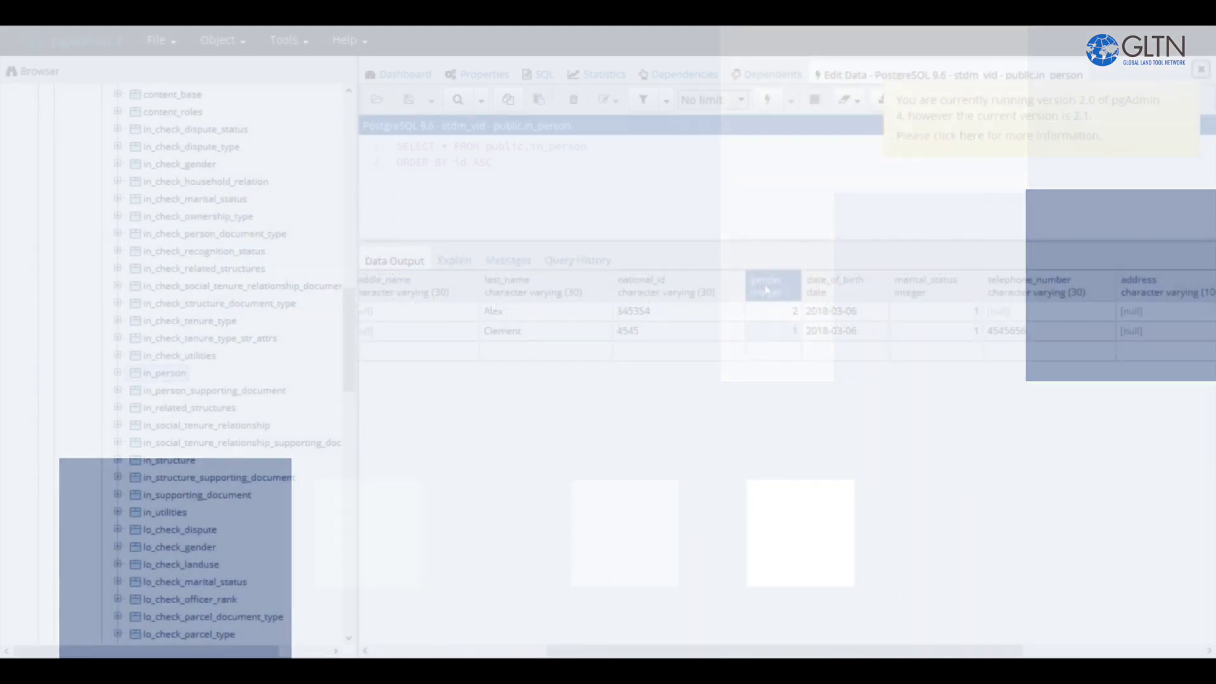
Display all rows of the in_check_gender lookup table and check which id belongs to each gender value.
scroll(118, 221, "up", 2)
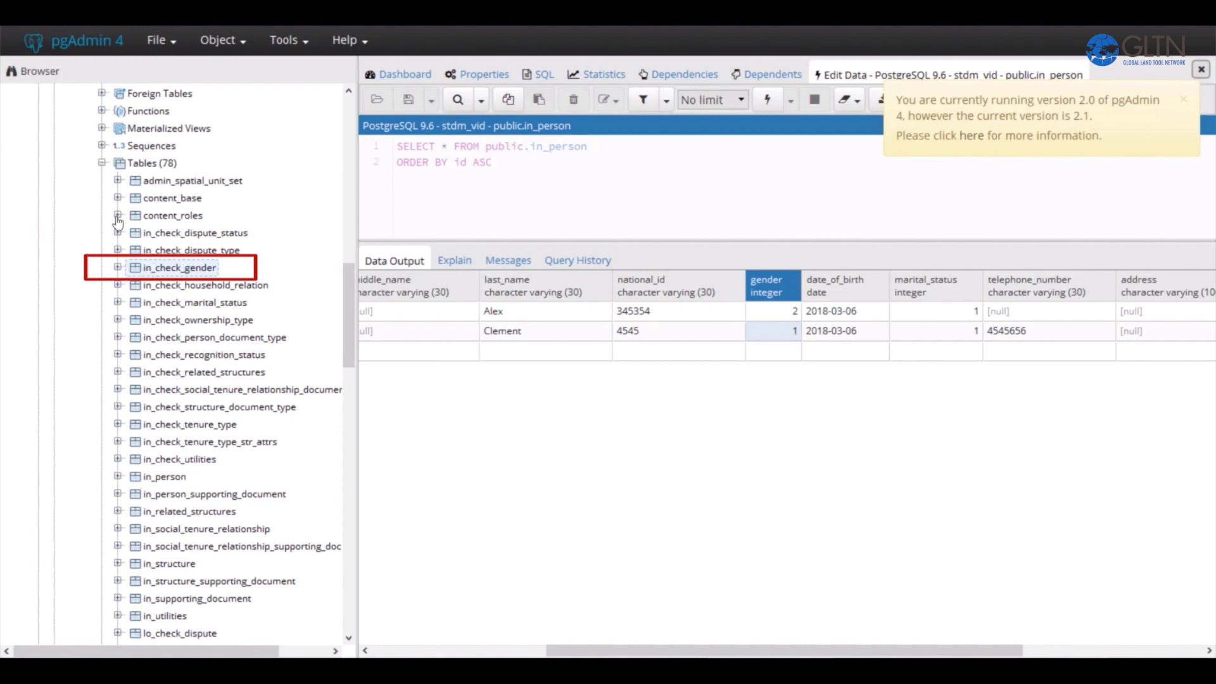
right_click(152, 270)
mouse_move(209, 488)
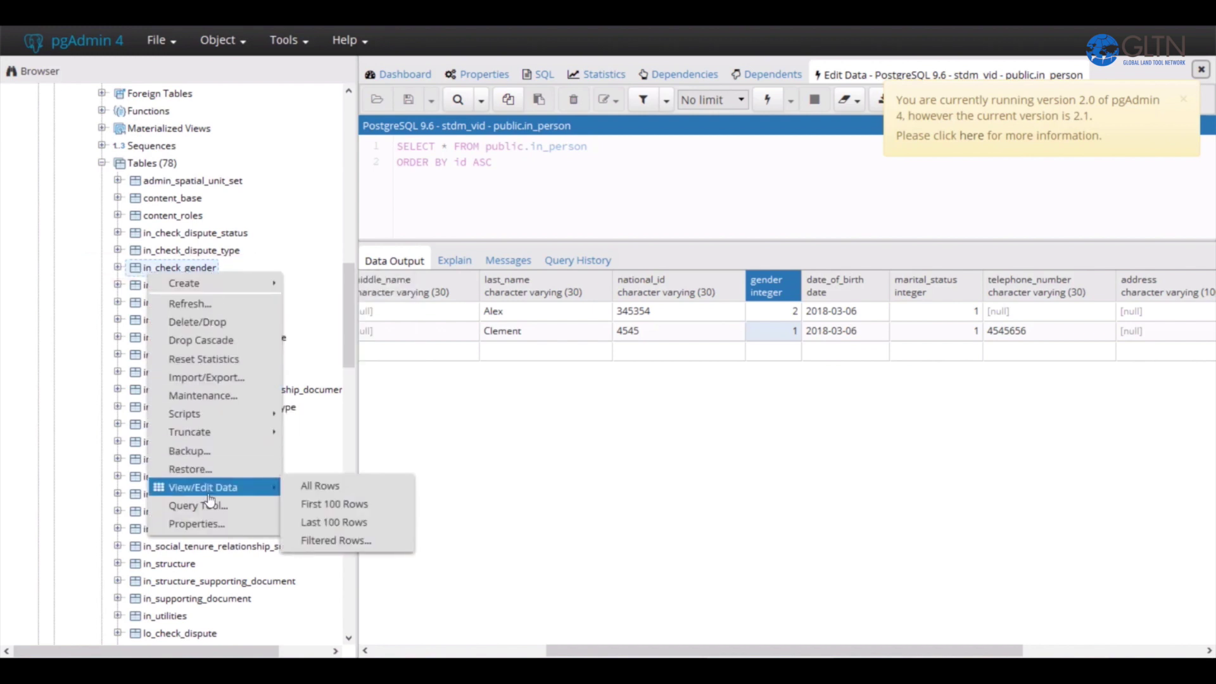
left_click(315, 488)
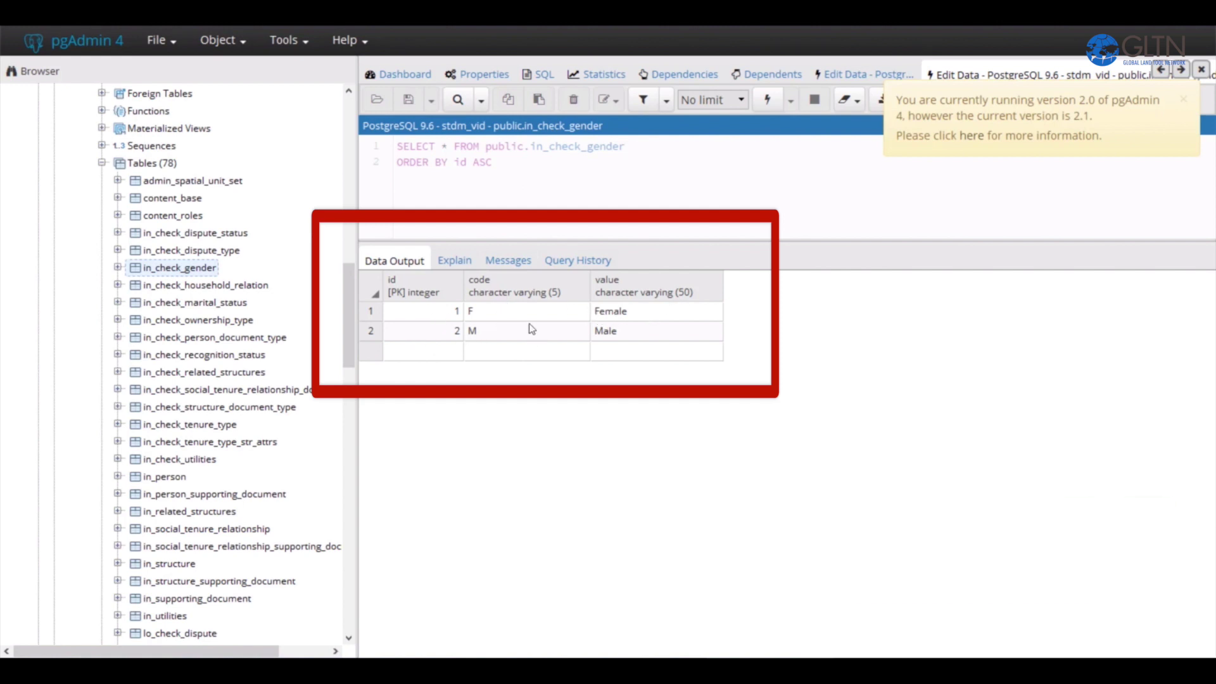
left_click(423, 311)
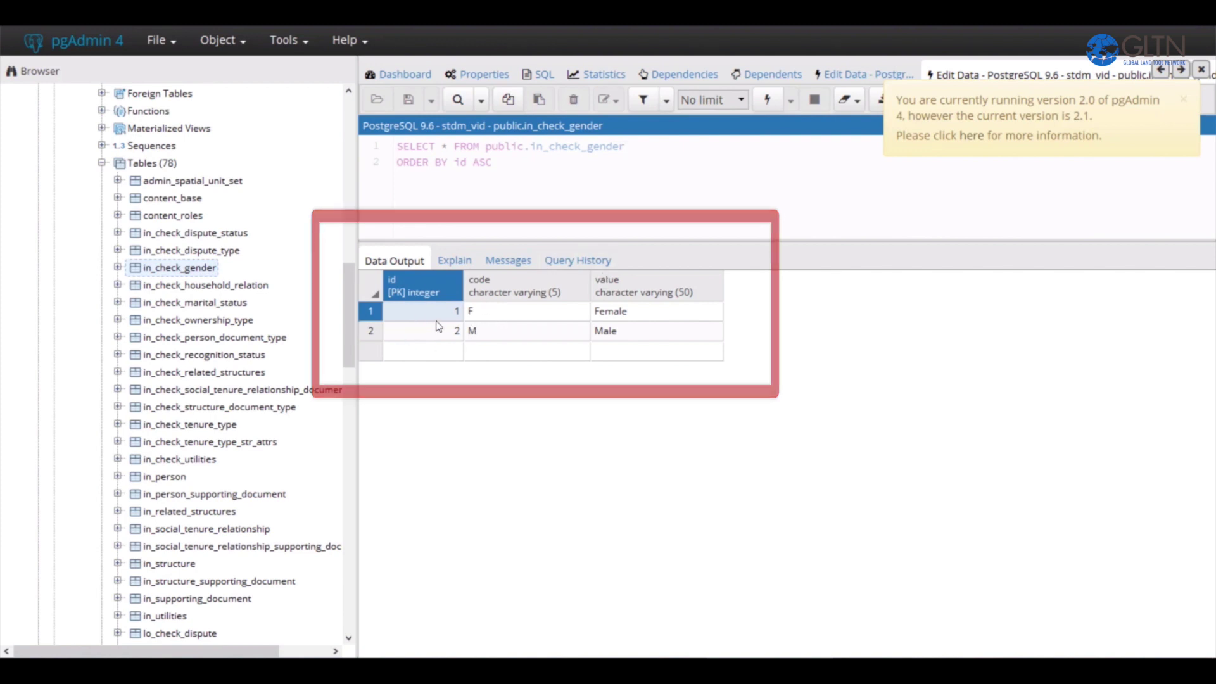
Return to the in_person data and compare its gender values with the lookup ids.
left_click(158, 476)
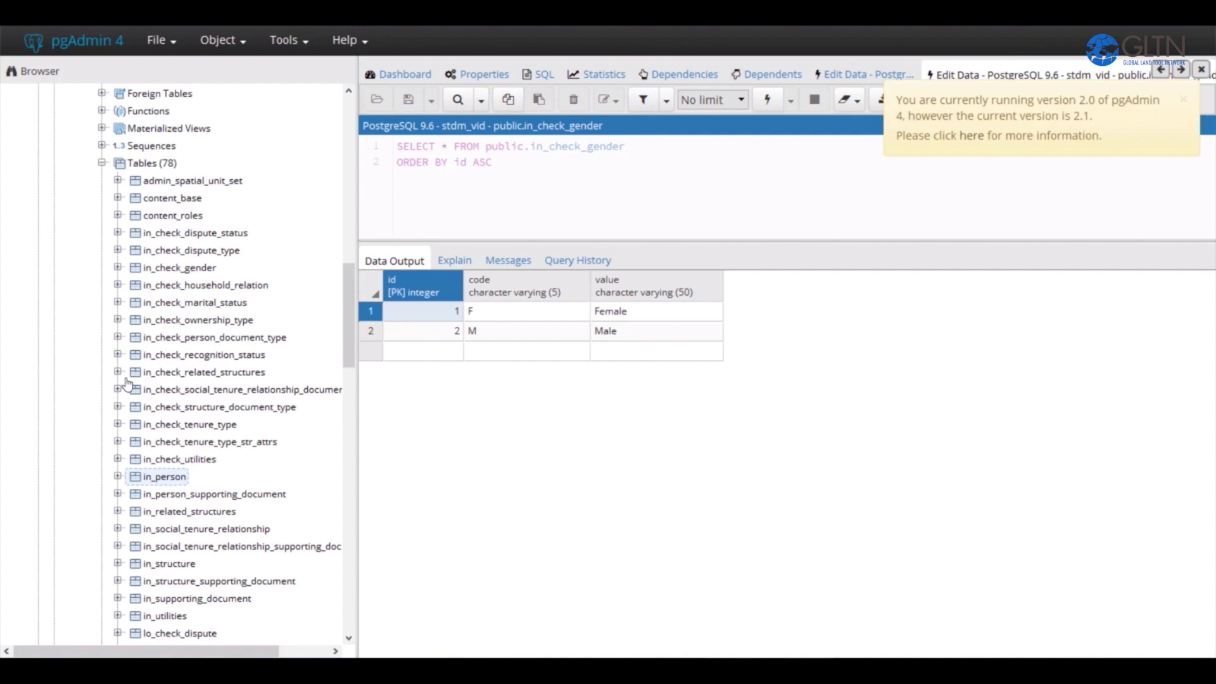
right_click(158, 476)
mouse_move(216, 428)
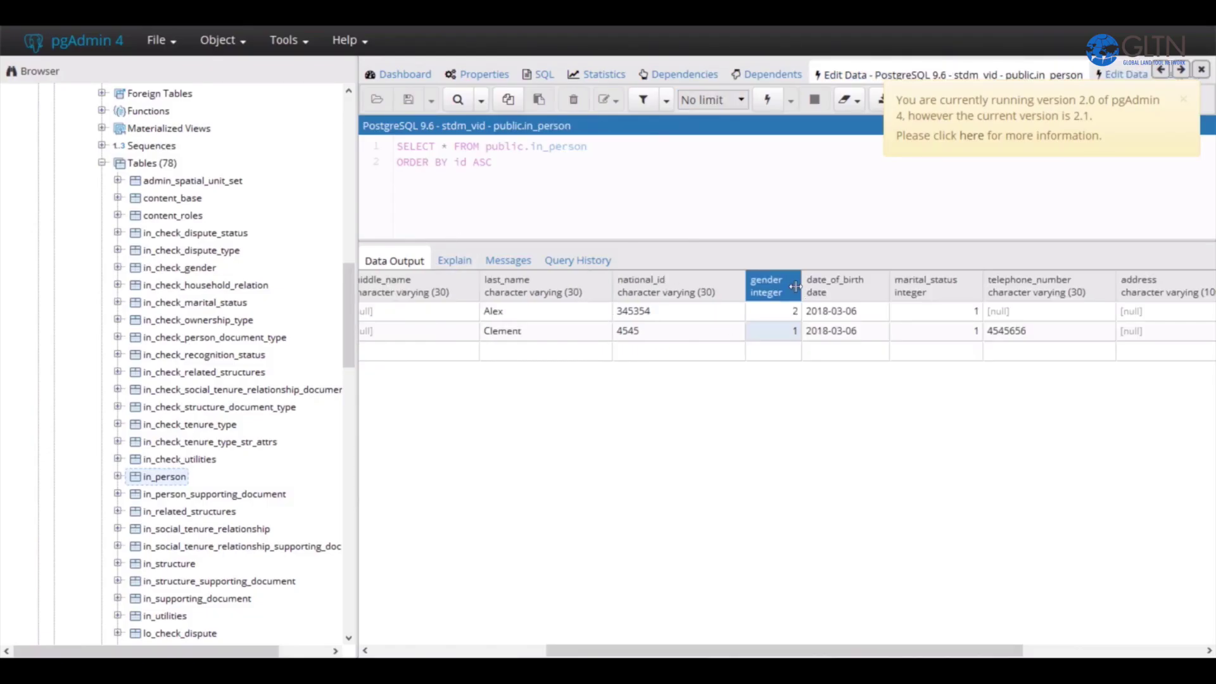
left_click(779, 311)
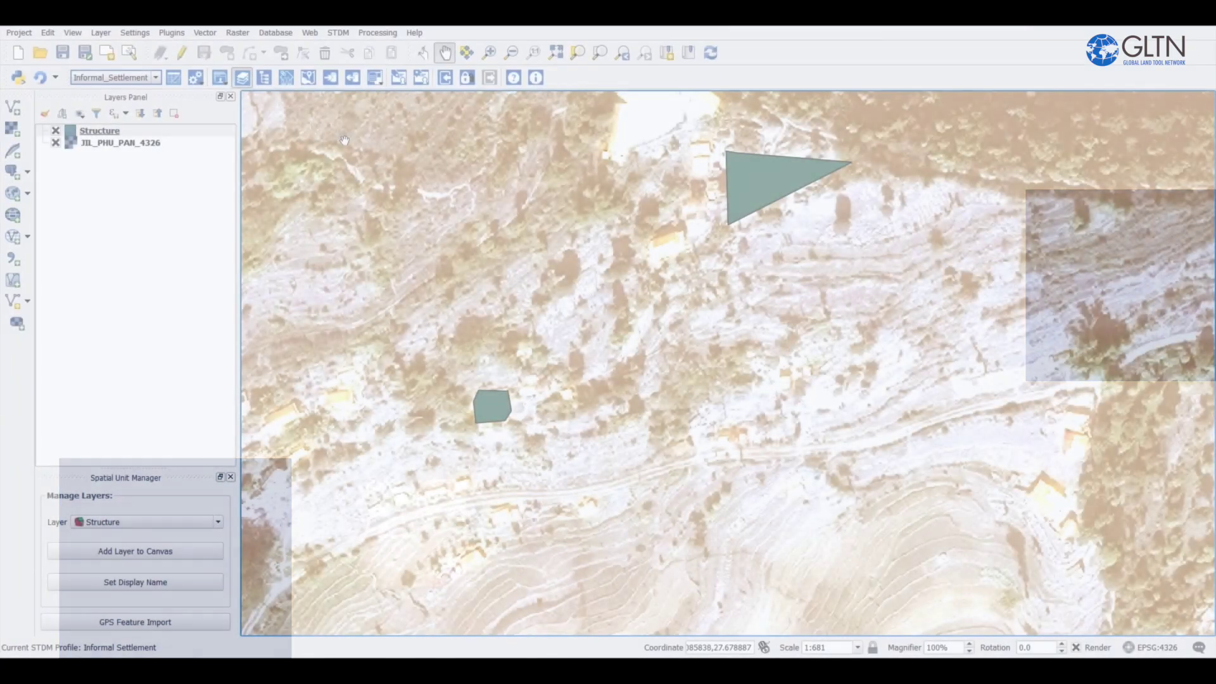
Start an import in QGIS's STDM plugin and choose person-party records.csv from the .stdm/sample_data folder as the source dataset.
left_click(330, 78)
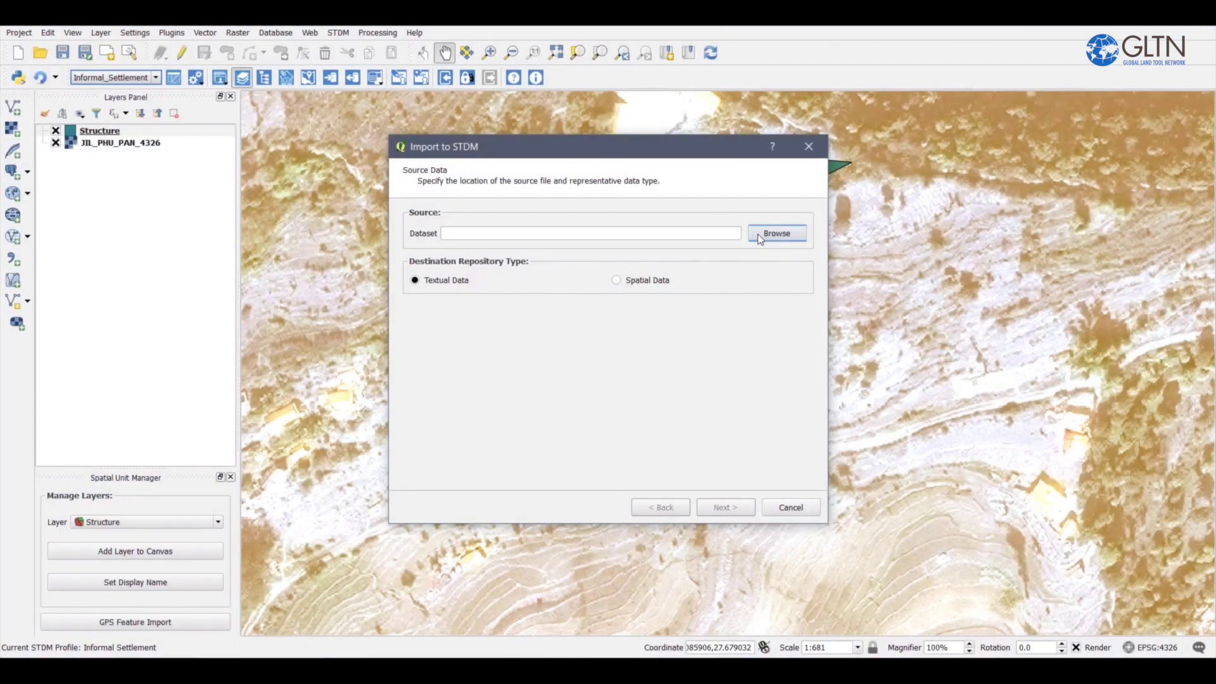
left_click(767, 235)
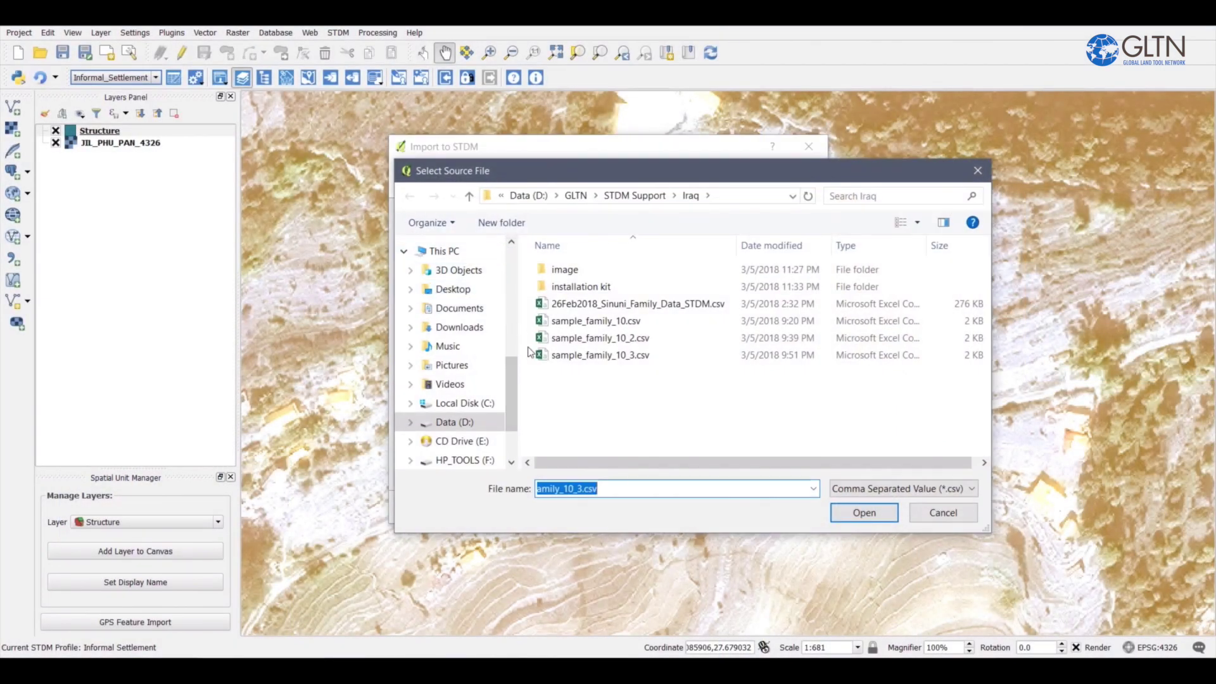
scroll(453, 329, "up", 3)
scroll(455, 336, "up", 3)
left_click(450, 315)
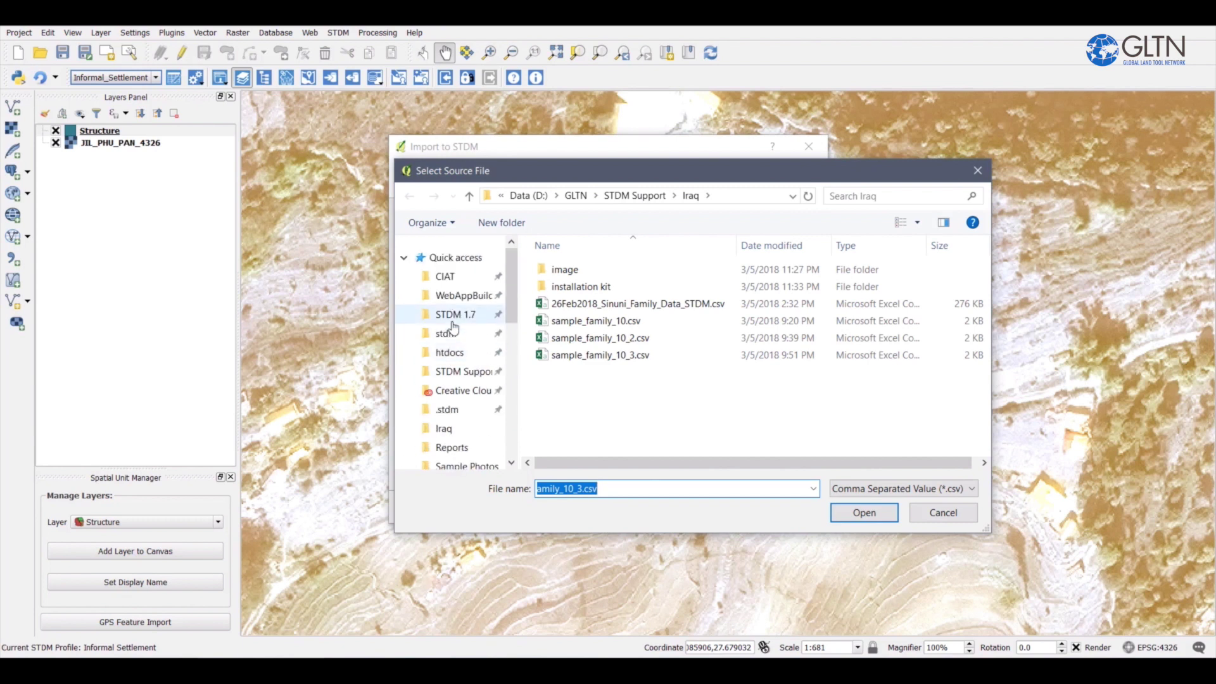
scroll(451, 315, "down", 2)
left_click(447, 302)
double_click(577, 372)
left_click(602, 321)
left_click(877, 512)
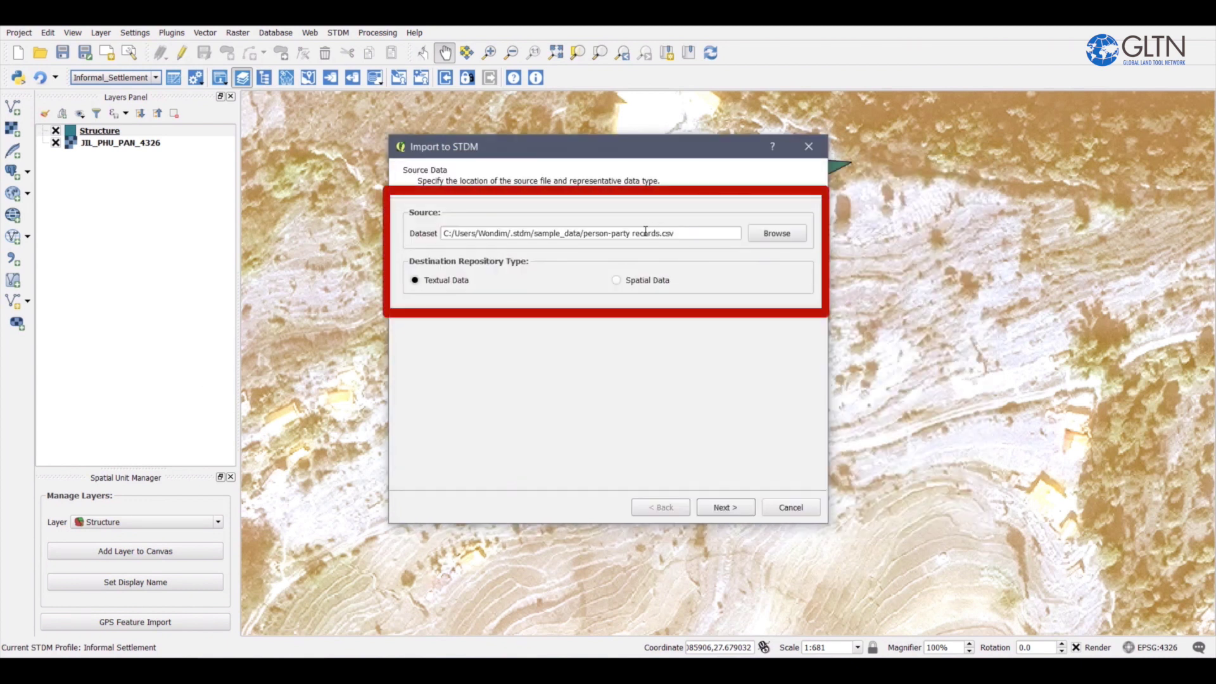
left_click(683, 235)
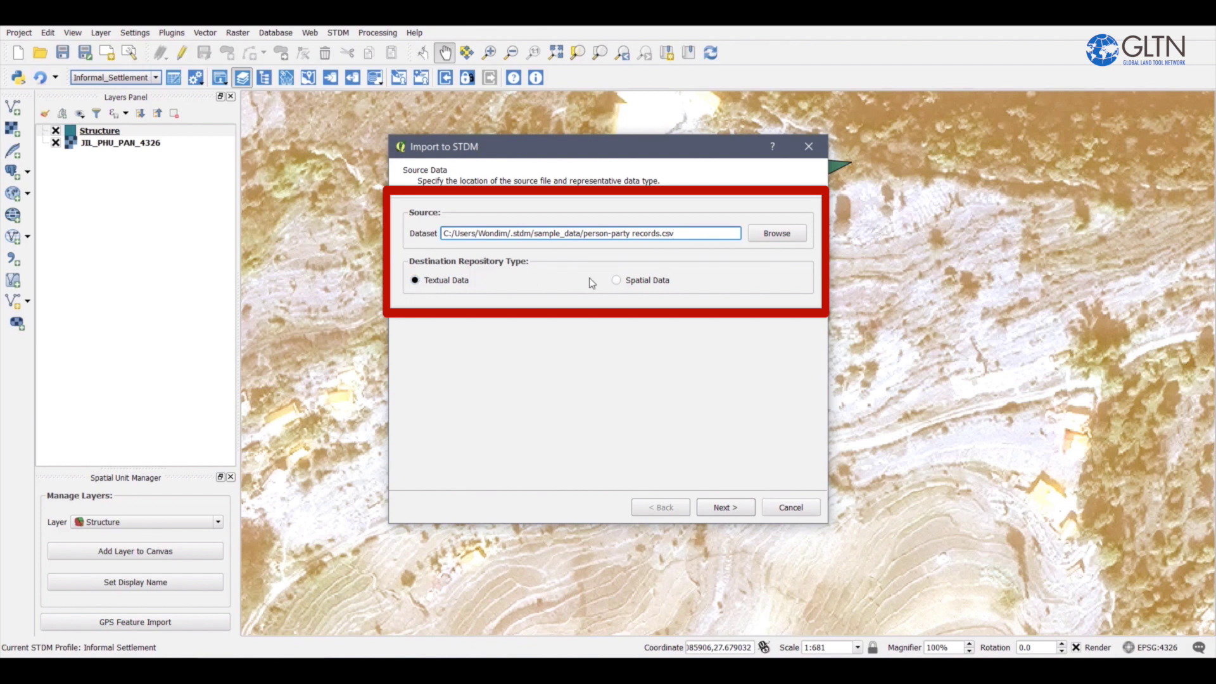
Proceed with the import as textual data and choose in_person as the destination table.
left_click(720, 510)
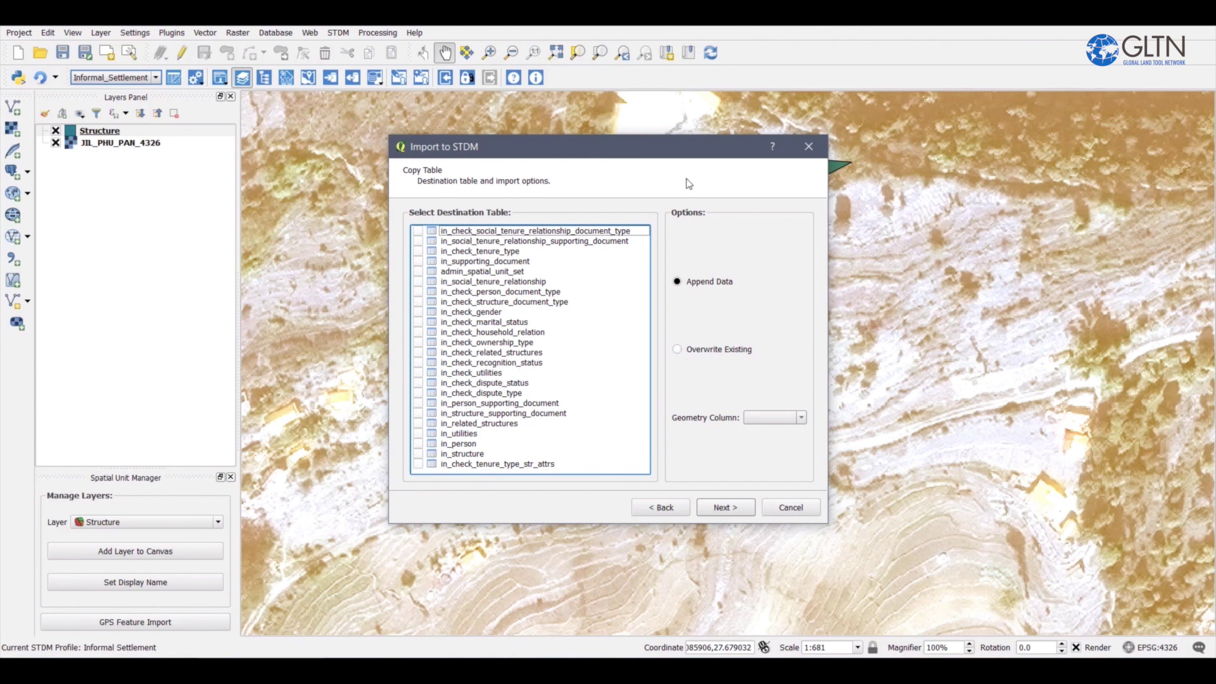
left_click(465, 446)
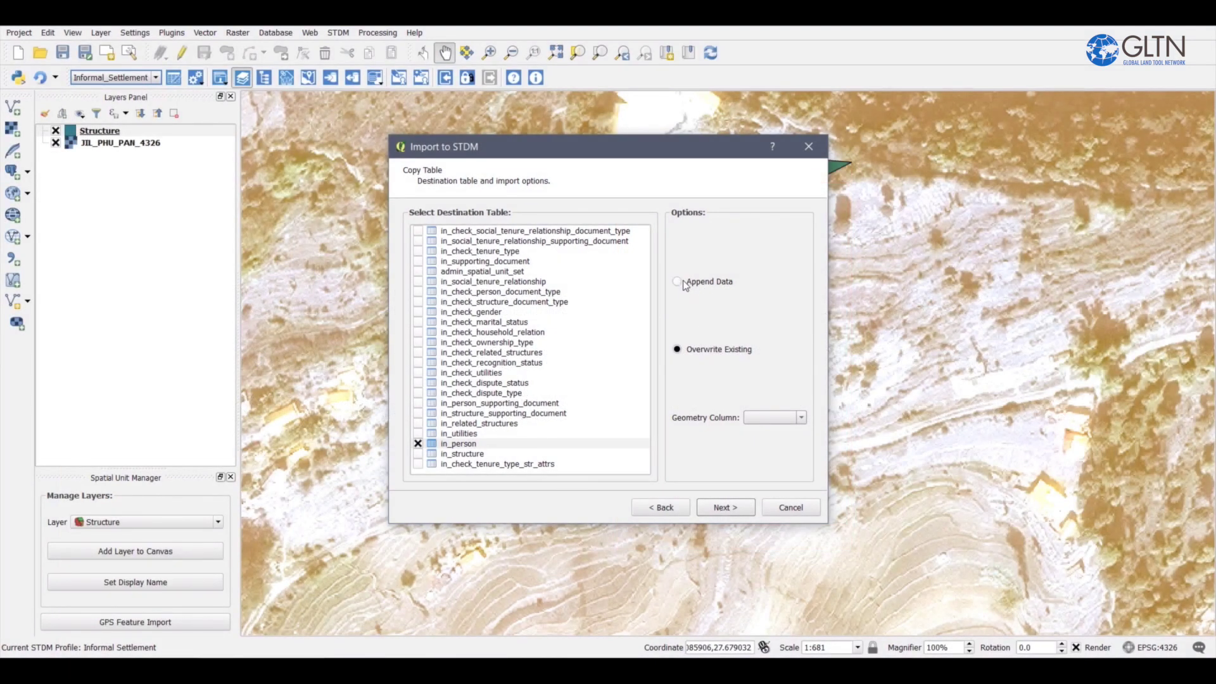
left_click(729, 507)
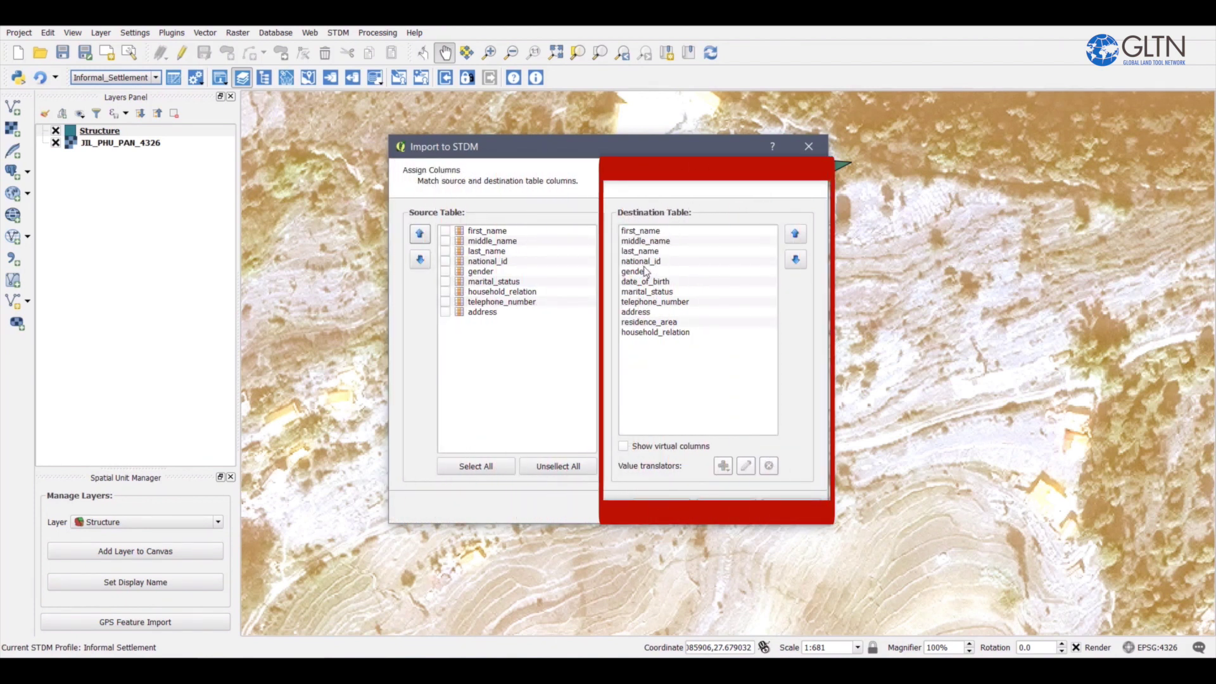
Compare the source columns from first_name through gender with the destination columns in the same rows.
left_click(488, 231)
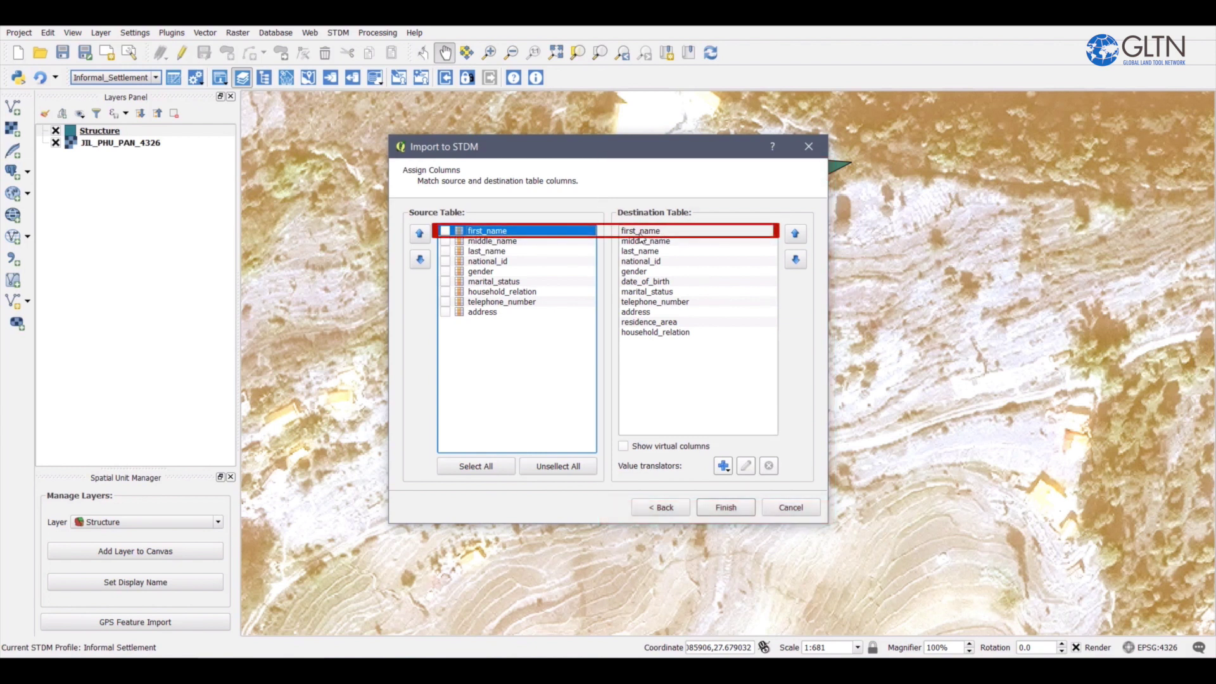
left_click(532, 241)
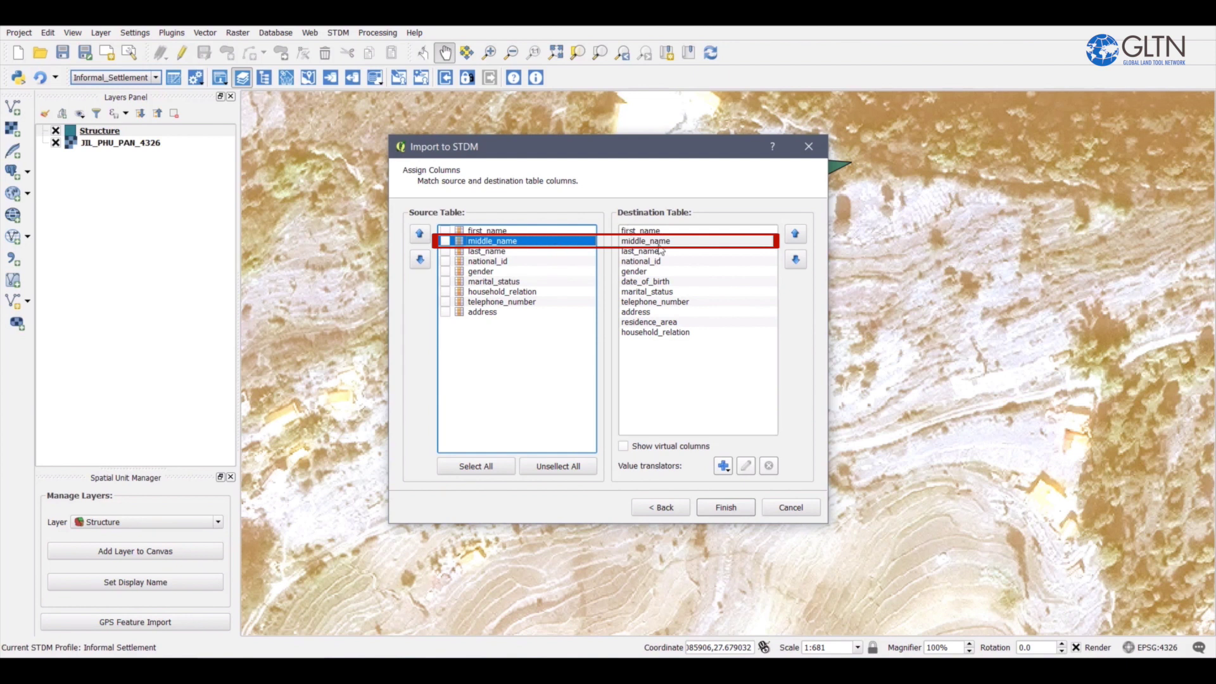
left_click(564, 252)
left_click(487, 262)
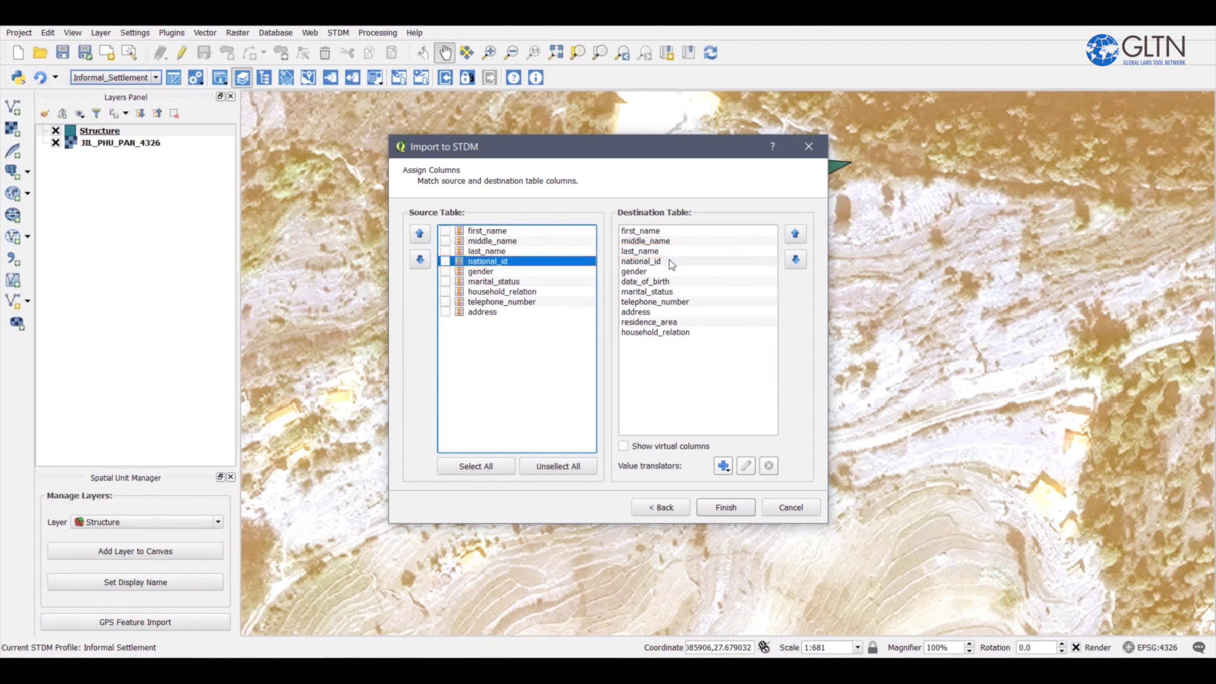
left_click(490, 273)
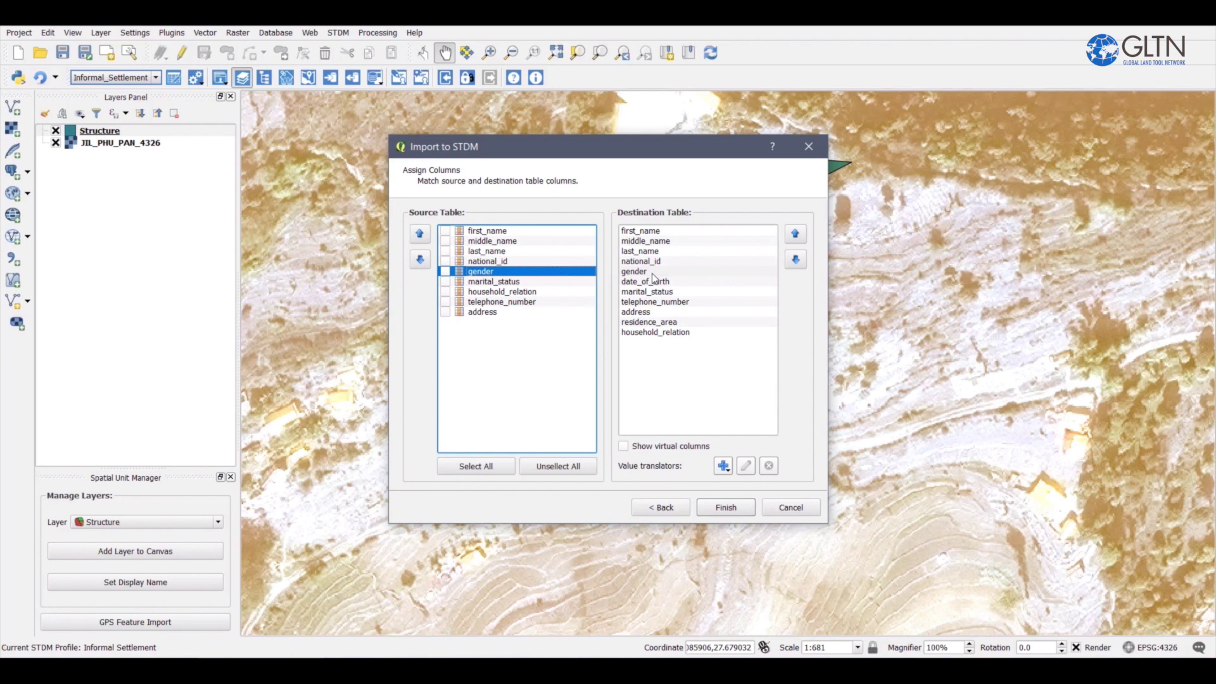
Move the destination column date_of_birth down below residence_area so that marital_status lines up with its source column.
left_click(494, 283)
left_click(674, 282)
double_click(795, 260)
double_click(796, 260)
left_click(658, 283)
left_click(491, 283)
Move the destination column household_relation up directly below marital_status, and check that telephone_number and address match the source order.
left_click(497, 293)
left_click(648, 334)
left_click(798, 234)
left_click(798, 234)
left_click(798, 234)
left_click(798, 234)
key("Down")
key("Down")
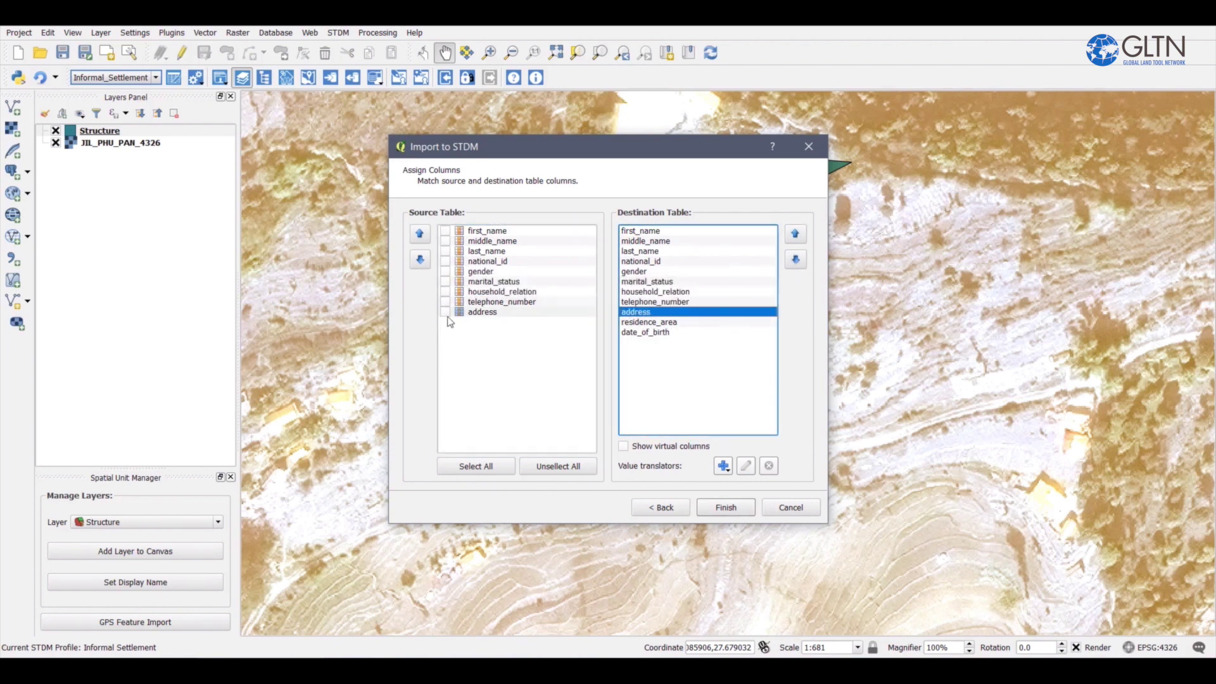
Include all source columns except address and run the import into in_person.
left_click(461, 471)
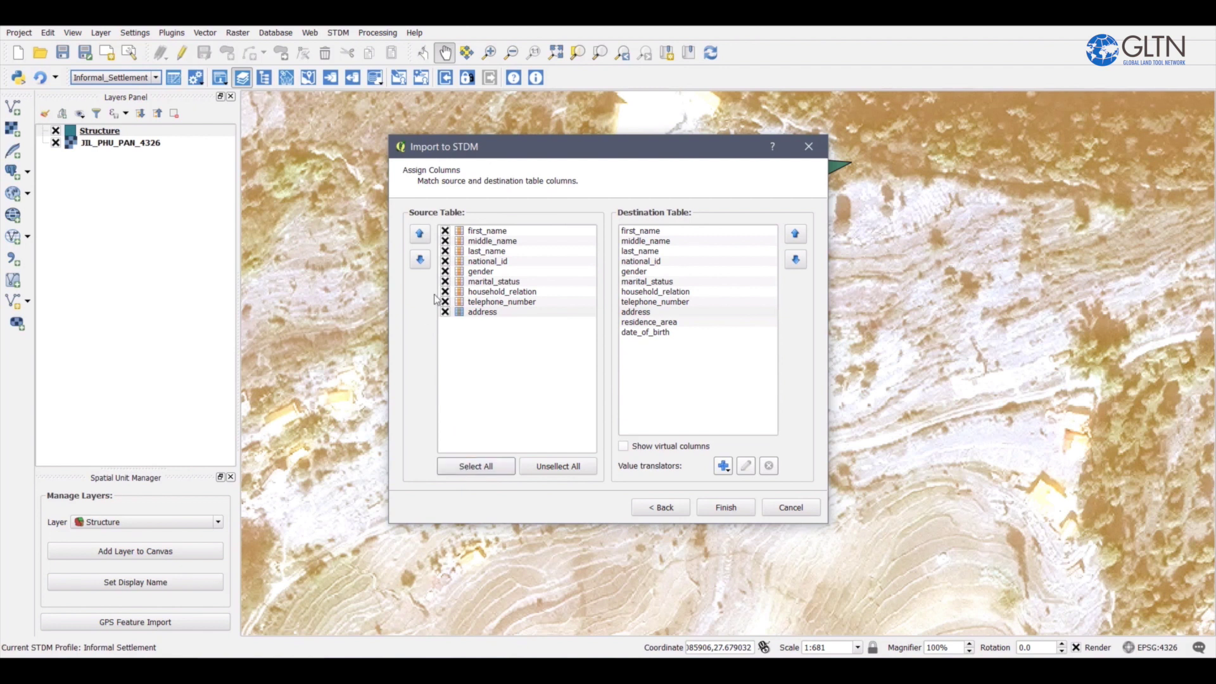
left_click(446, 312)
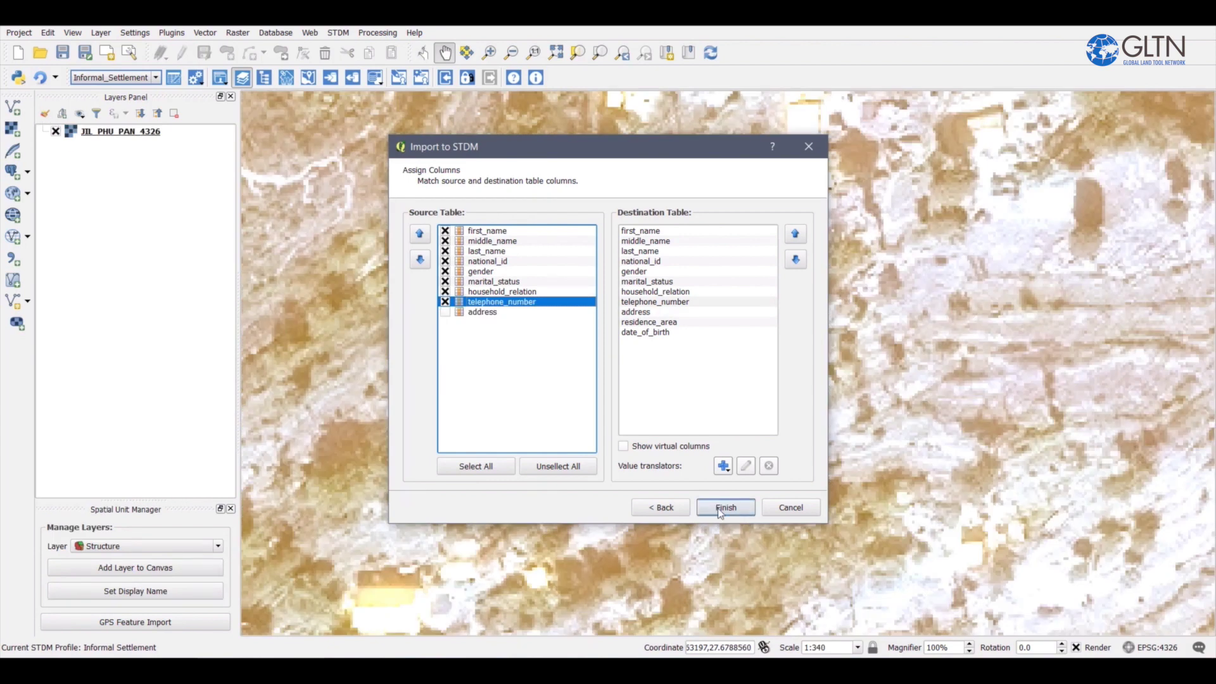
left_click(720, 511)
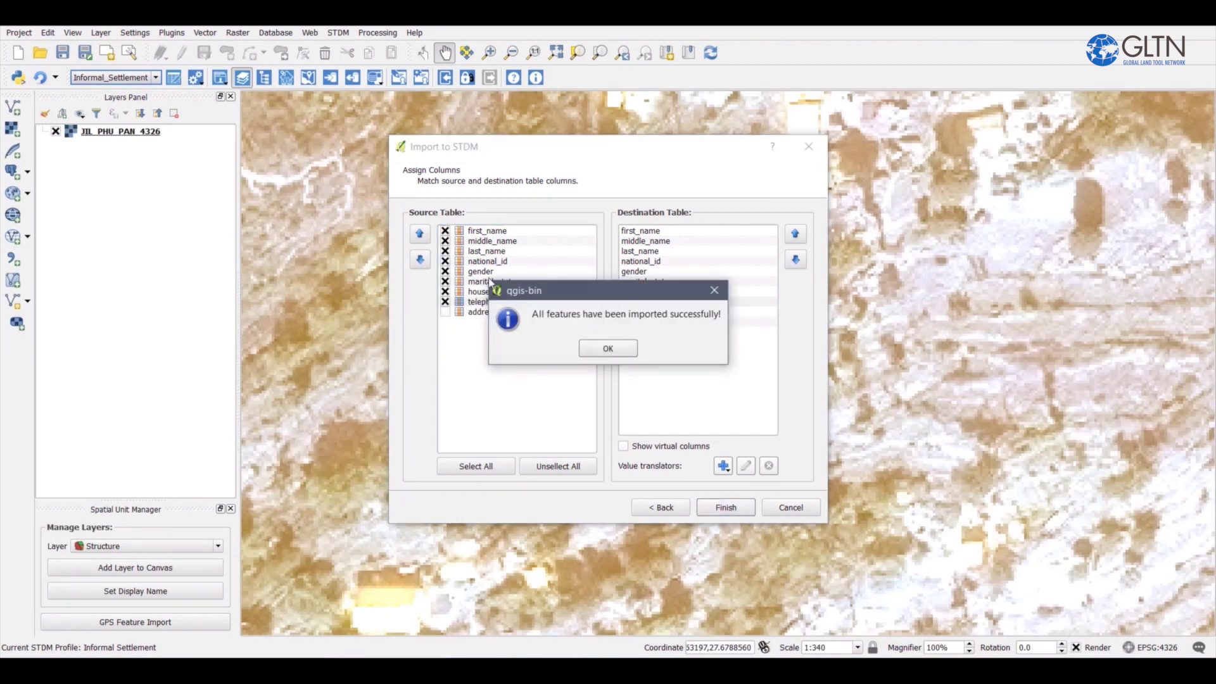
left_click_drag(554, 293, 590, 268)
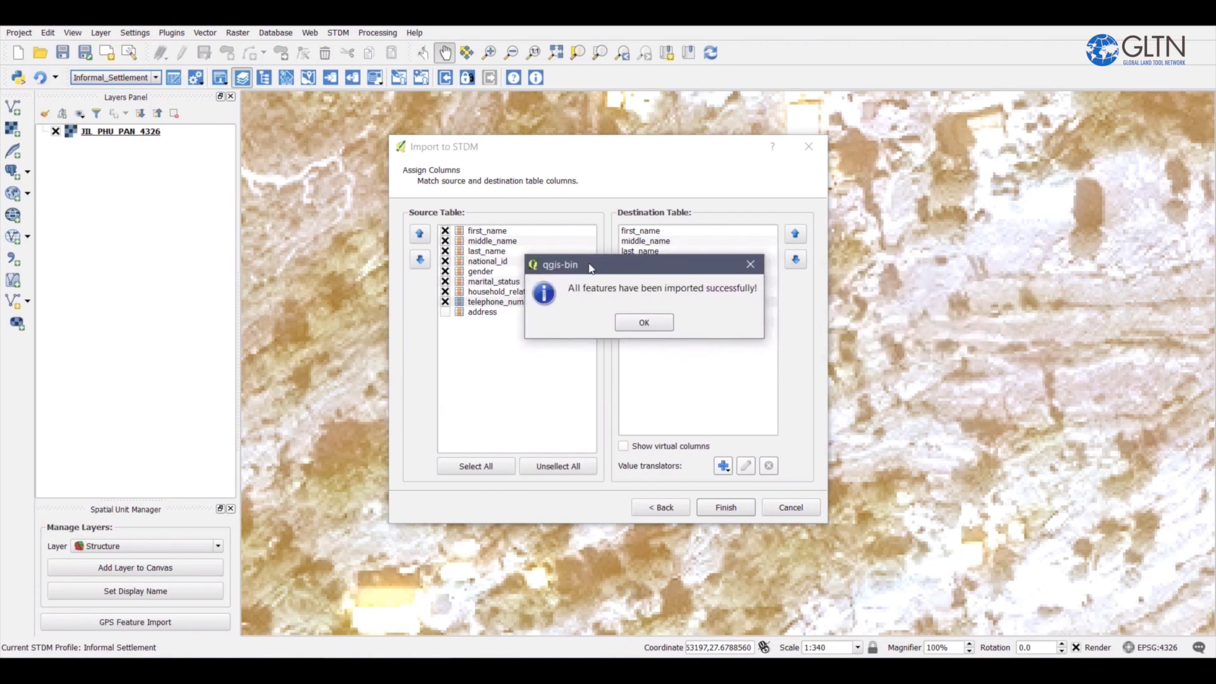